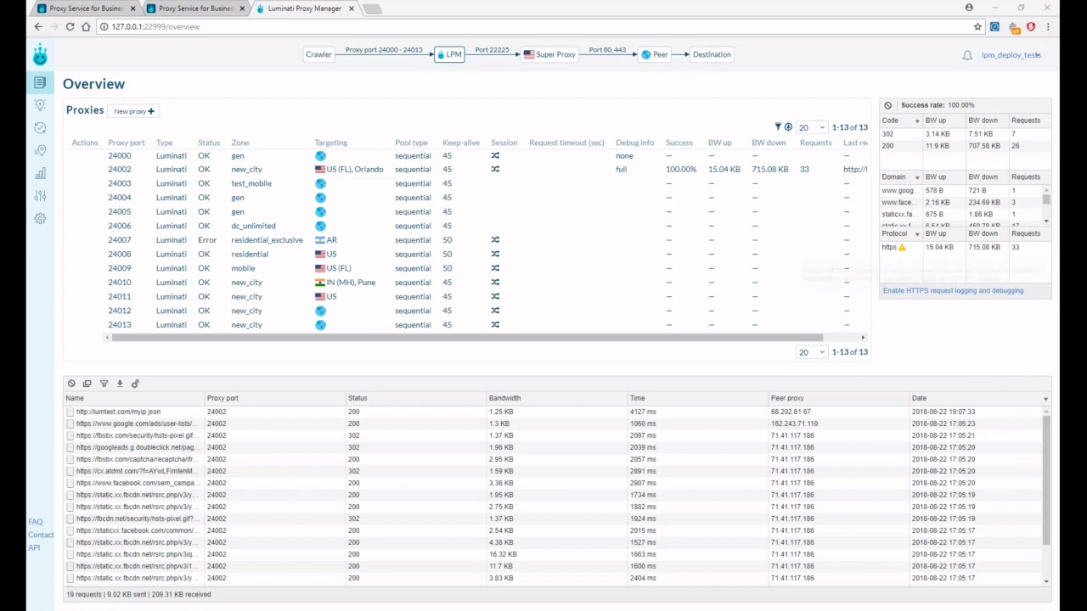
- Examine the descriptions of the Crawler, Super Proxy, Destination, Peer and LPM stages in the request flow diagram
mouse_move(317, 59)
mouse_move(551, 58)
mouse_move(704, 63)
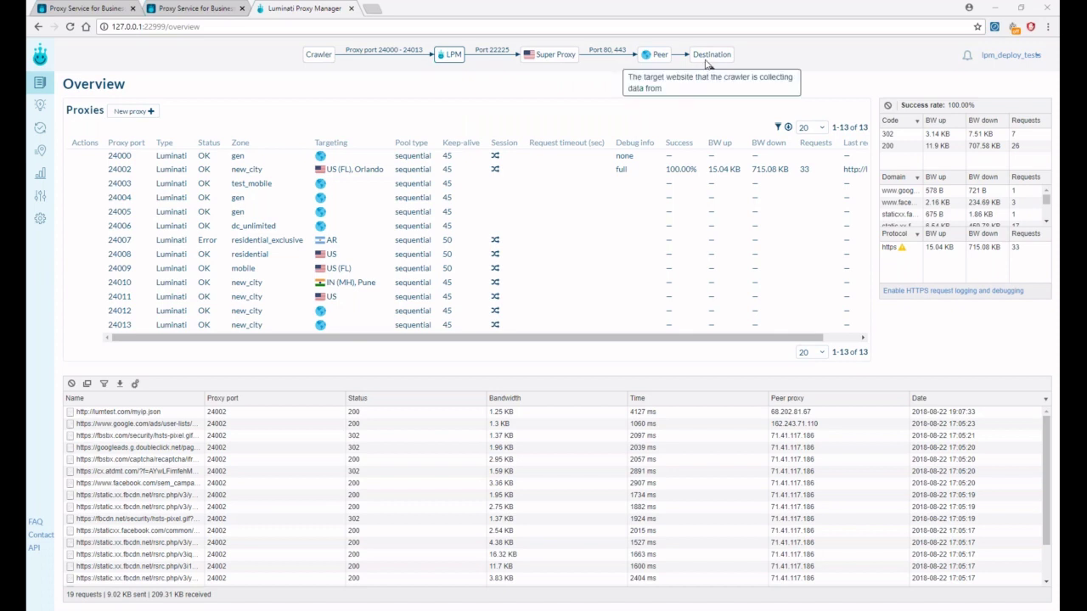
mouse_move(666, 63)
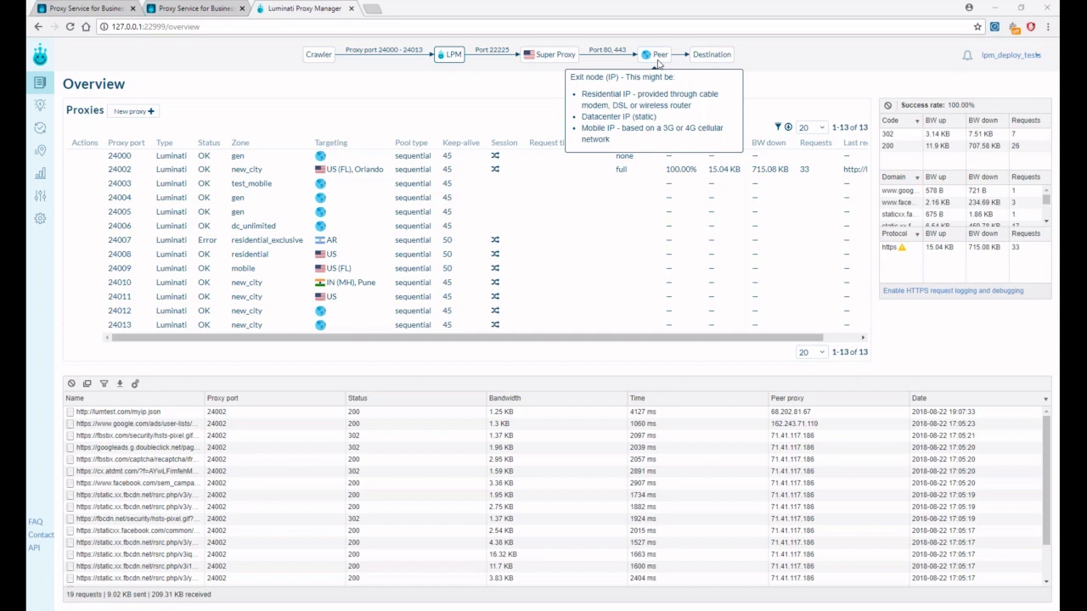
mouse_move(454, 58)
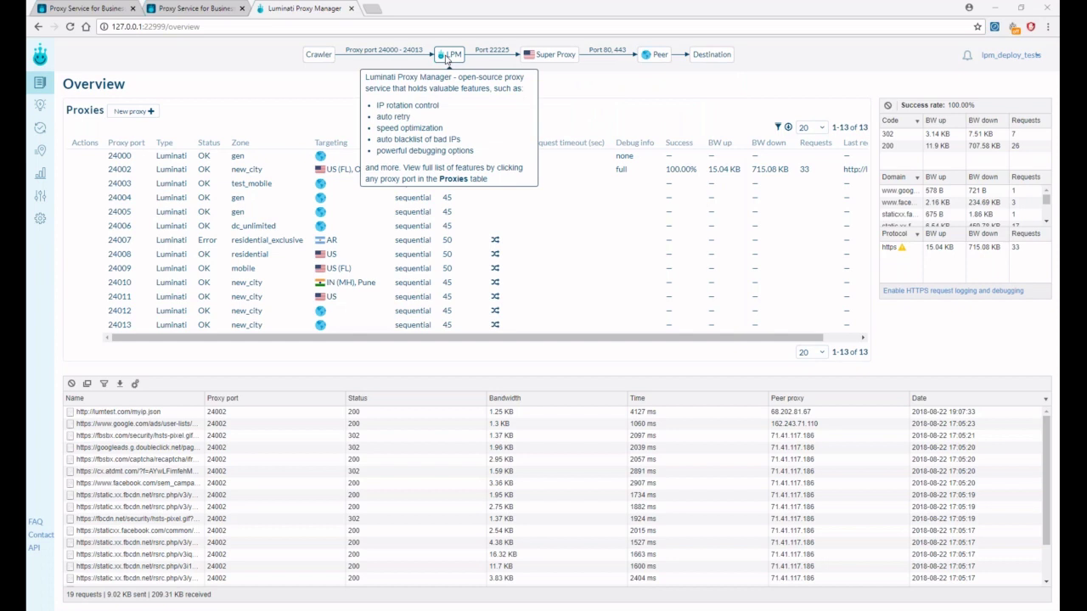
- Switch to the Luminati control panel and create a Residential zone with City geolocation enabled
left_click(101, 6)
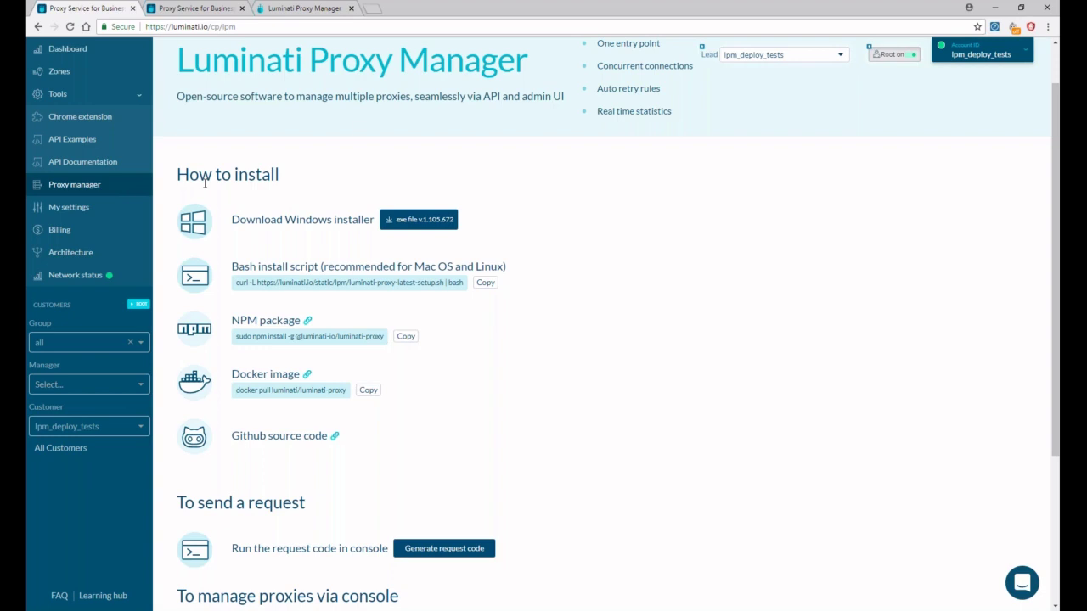
left_click(53, 72)
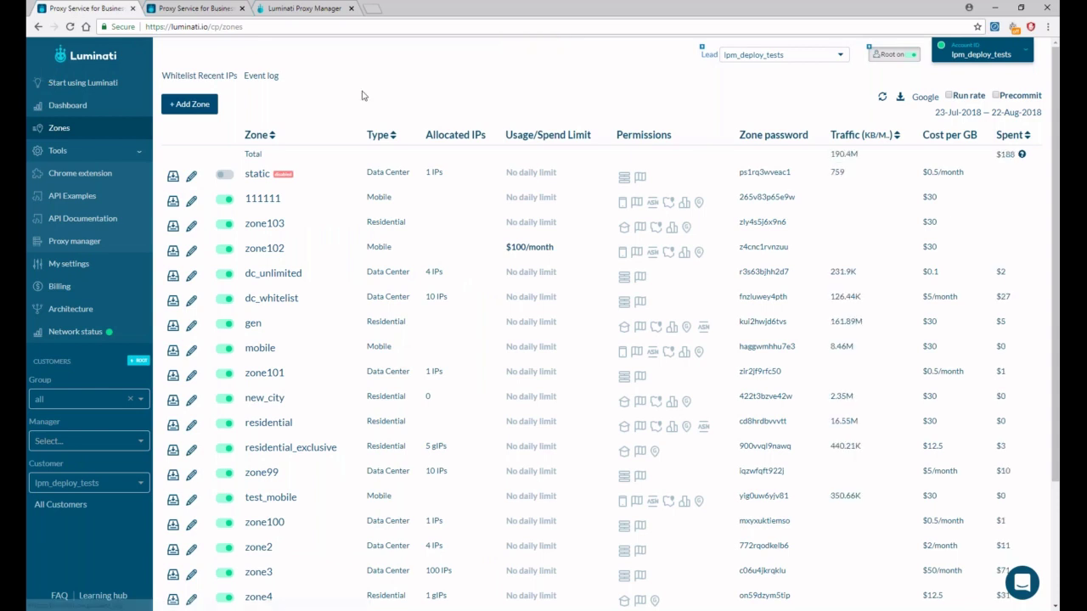
left_click(187, 104)
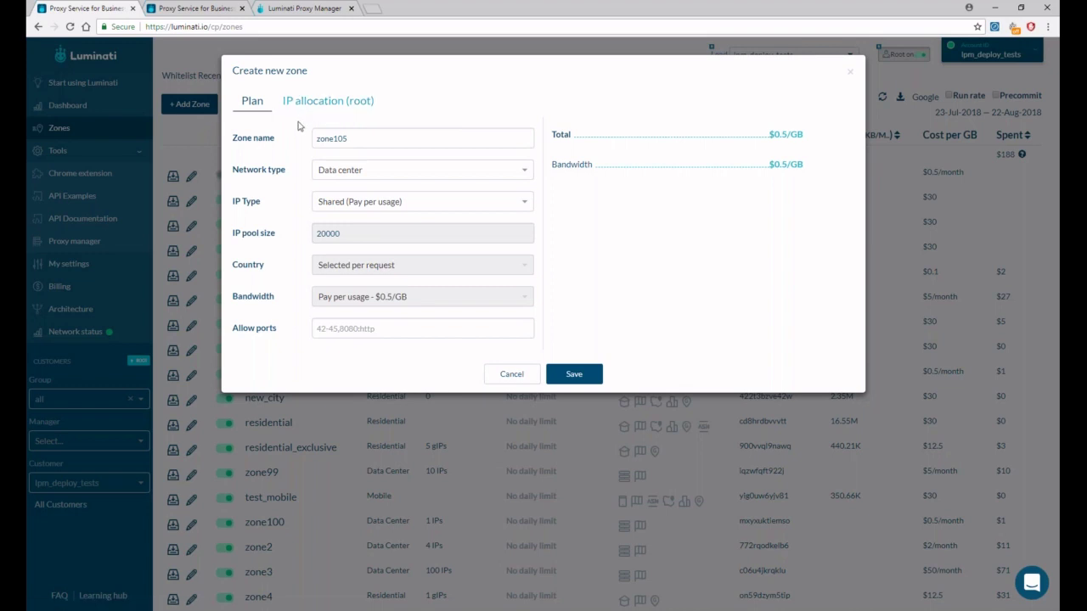
left_click(514, 173)
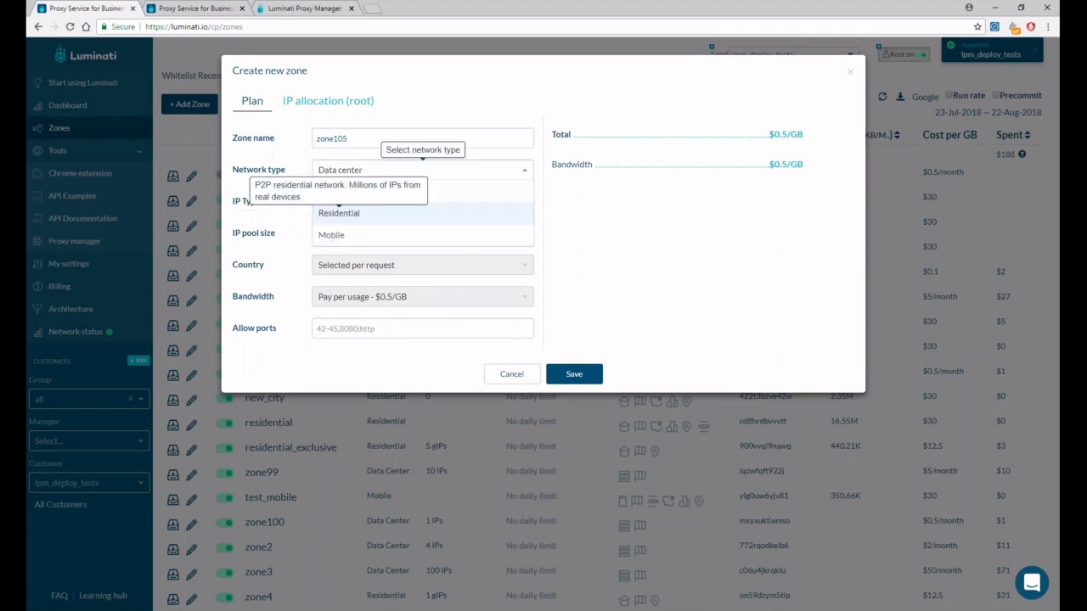
left_click(374, 221)
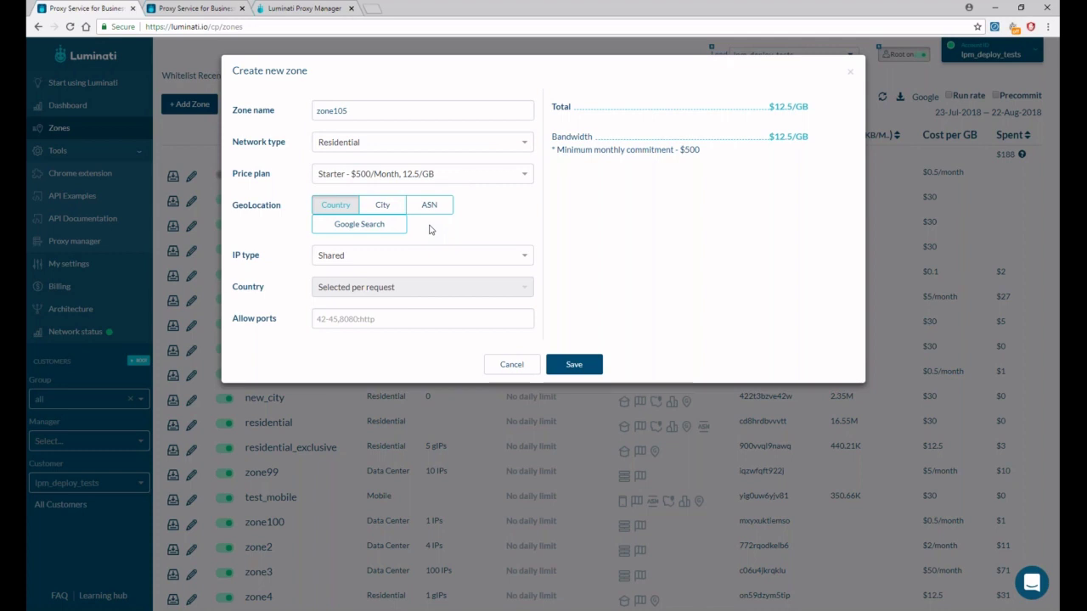
left_click(402, 211)
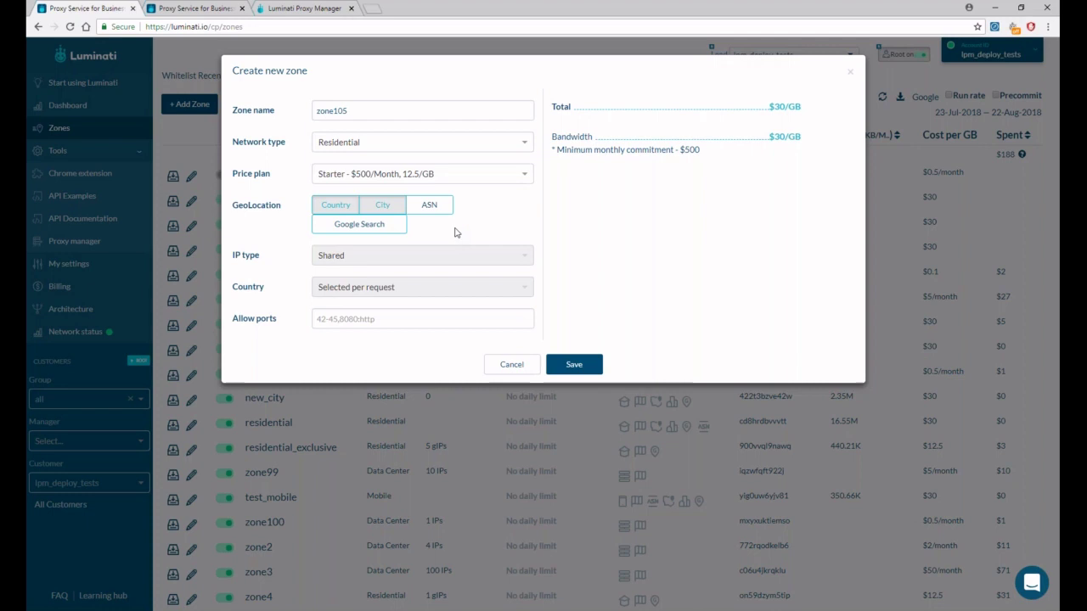
left_click(574, 364)
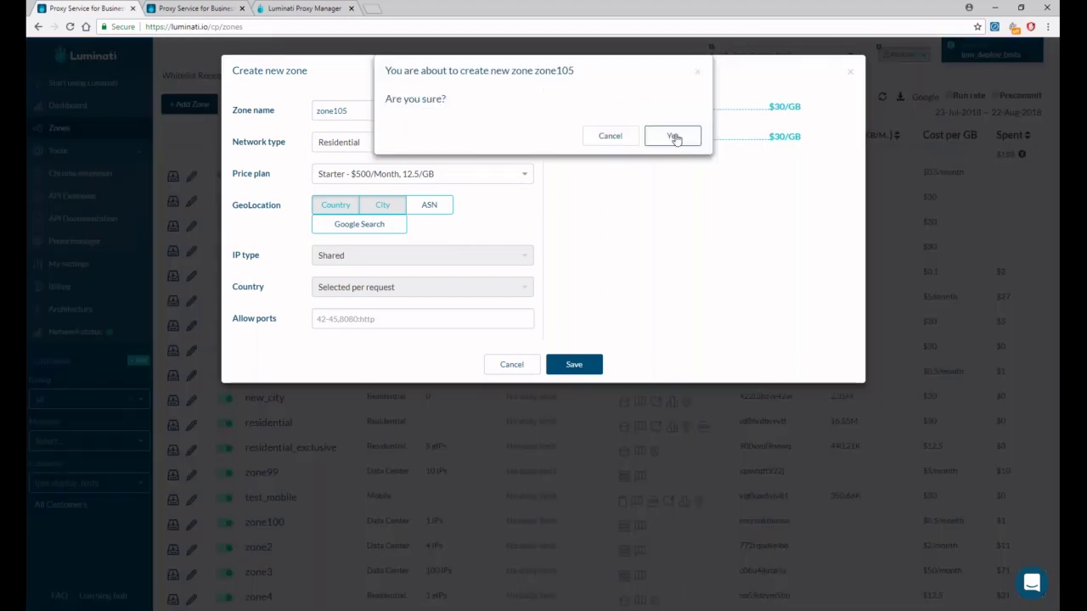
left_click(673, 136)
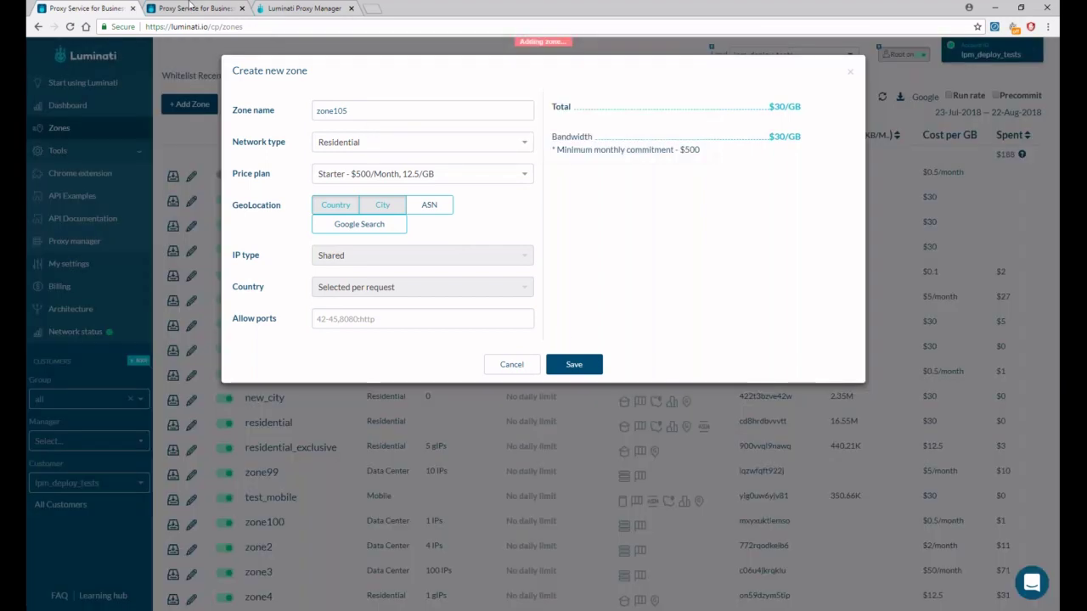
- Switch back to Luminati Proxy Manager and start a new proxy that uses the new_city zone
left_click(309, 8)
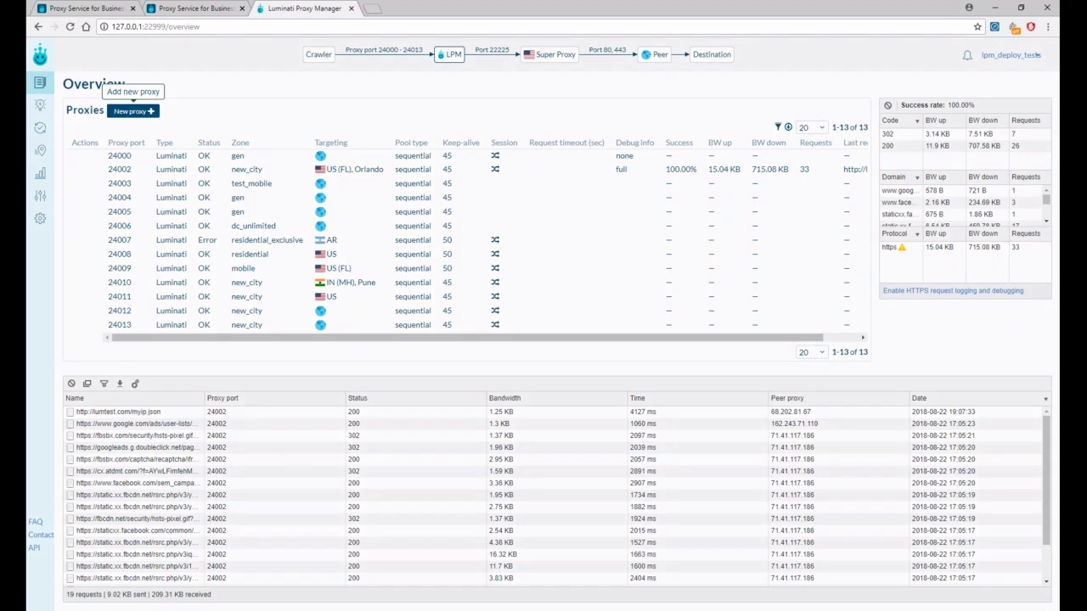
left_click(134, 111)
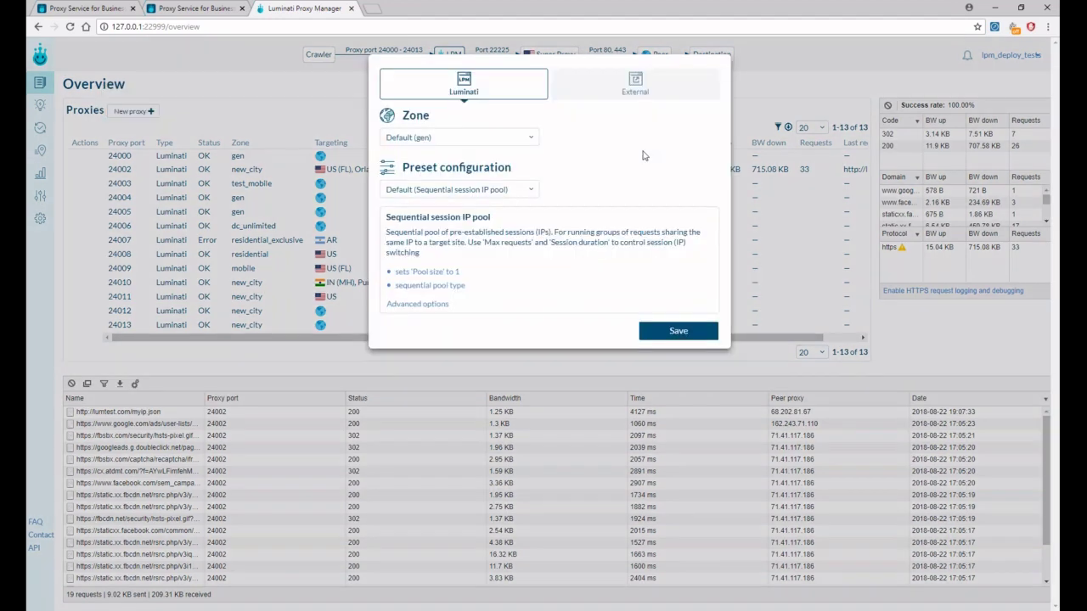
left_click(528, 140)
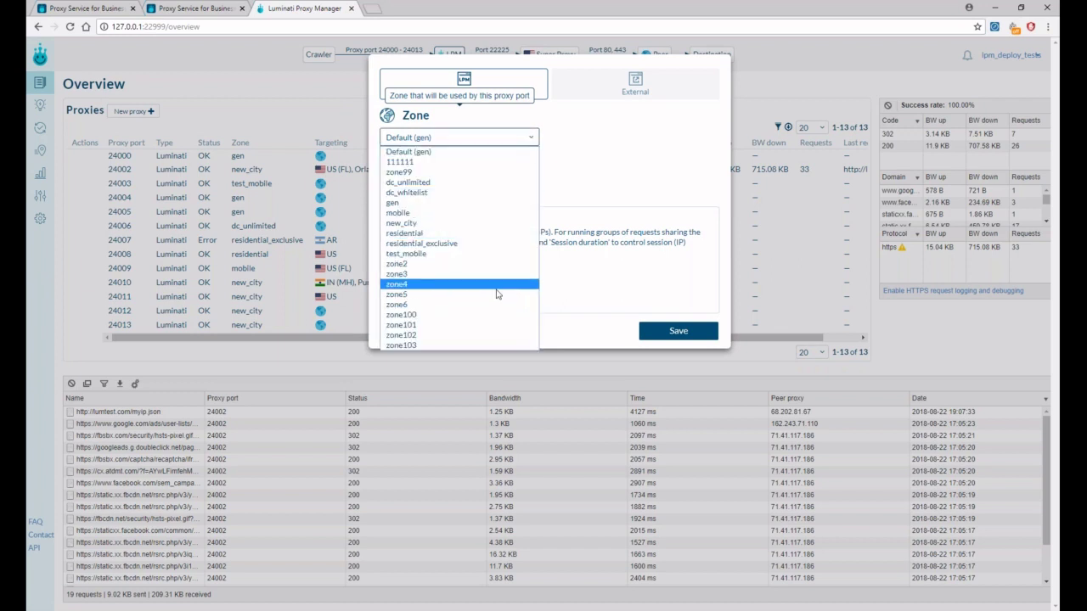
left_click(505, 226)
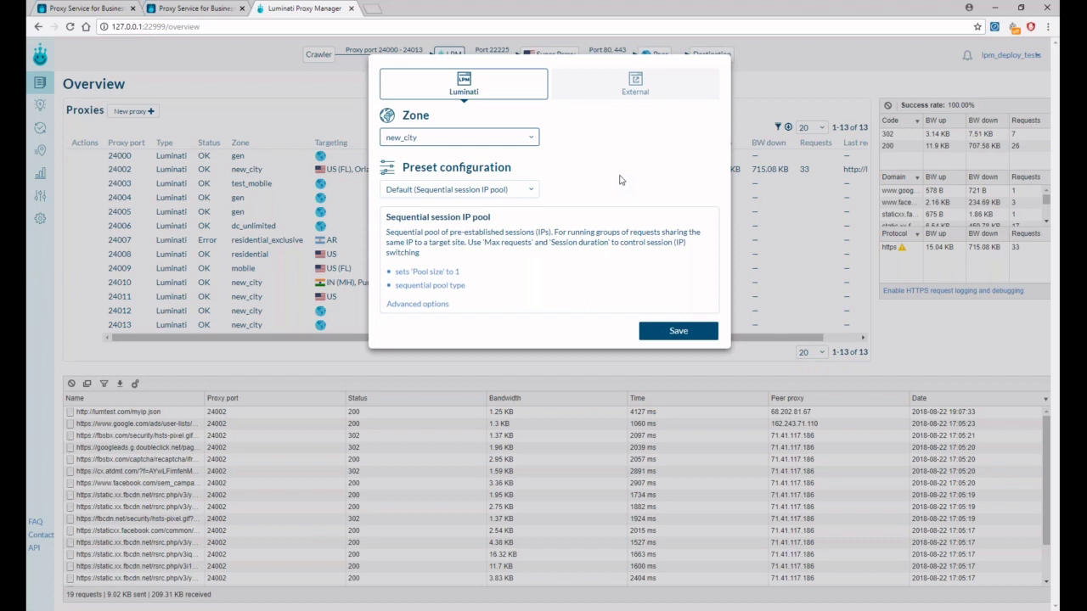
- Apply the Long single session (IP) preset configuration to the new proxy and save it
mouse_move(510, 168)
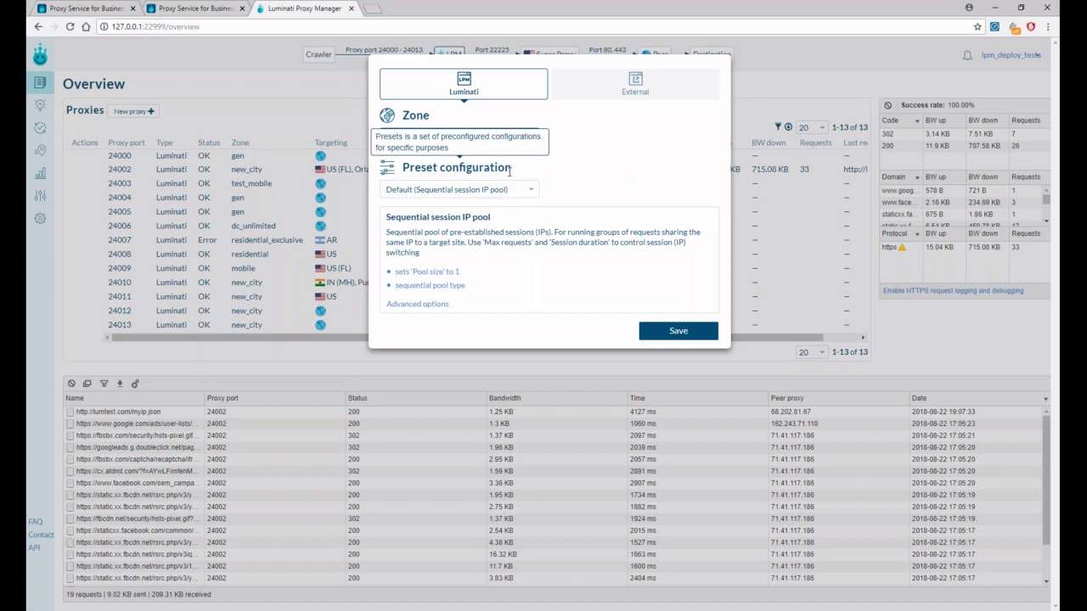
left_click(530, 190)
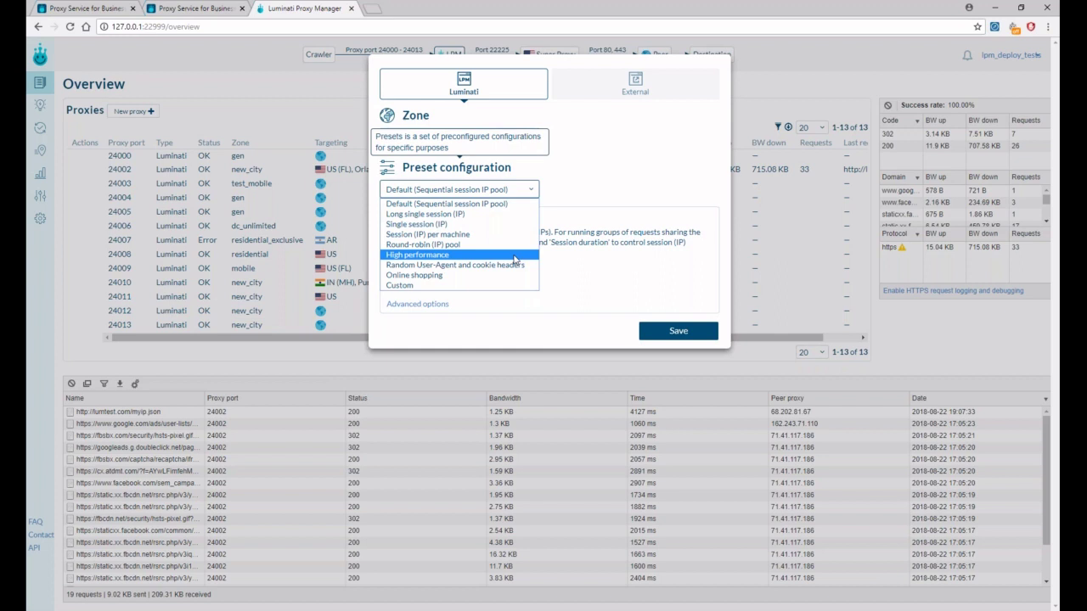
left_click(521, 219)
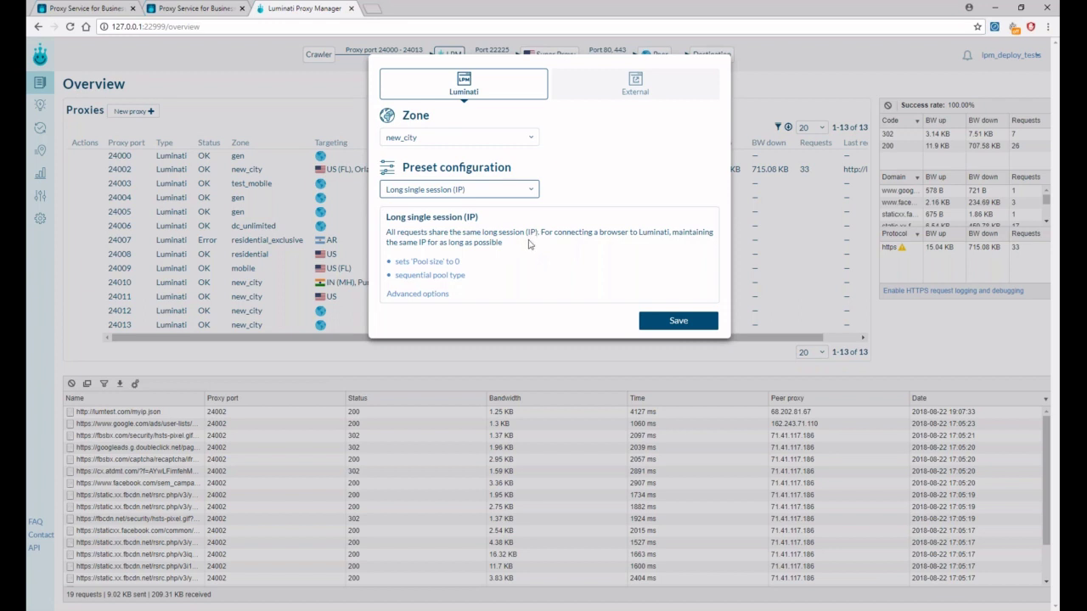
triple_click(461, 265)
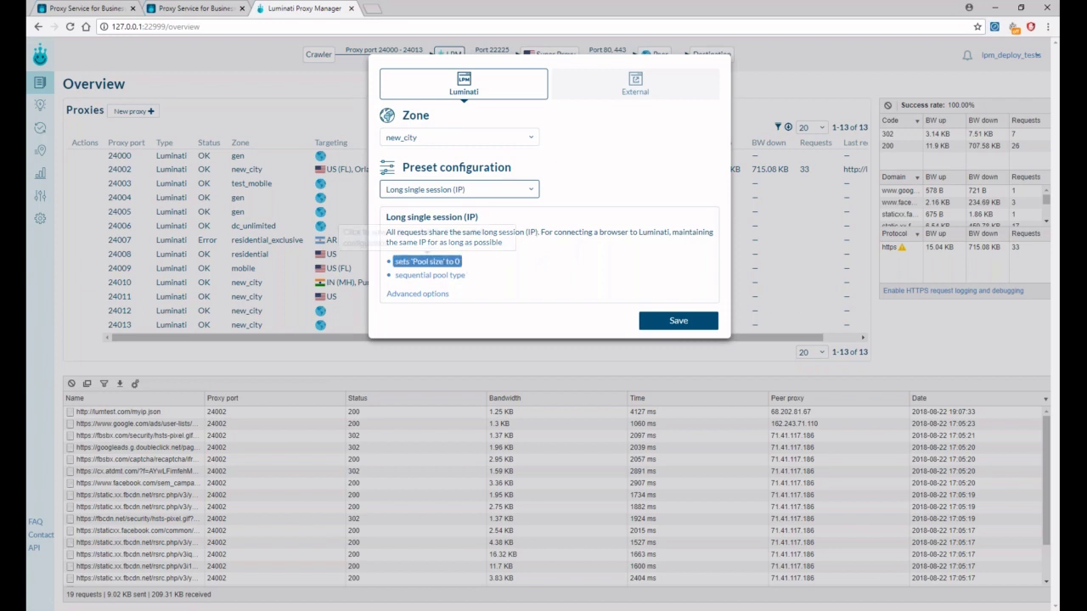
left_click(465, 281)
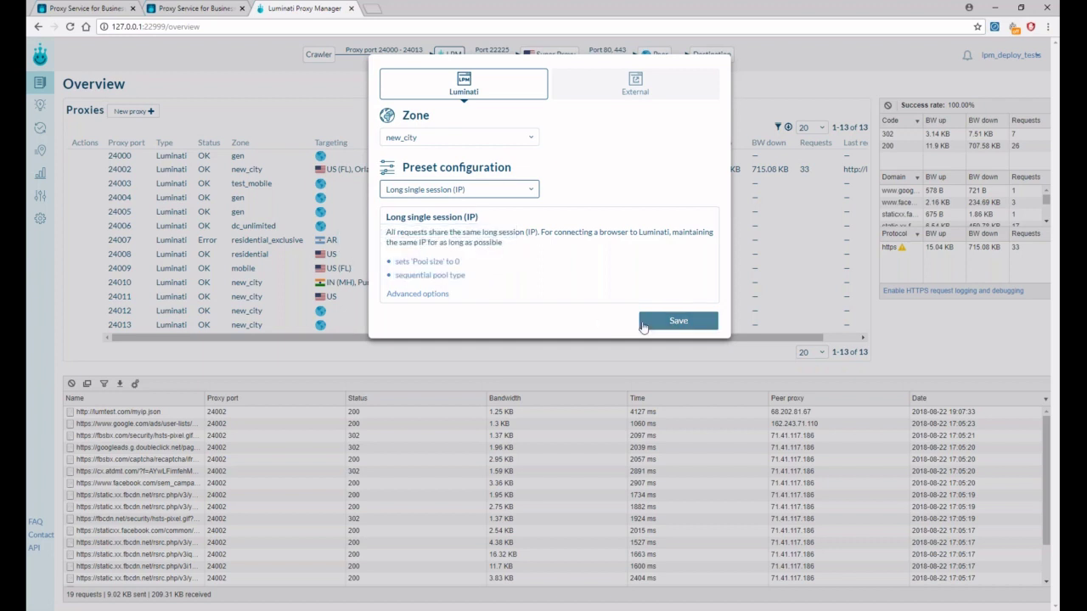
left_click(650, 327)
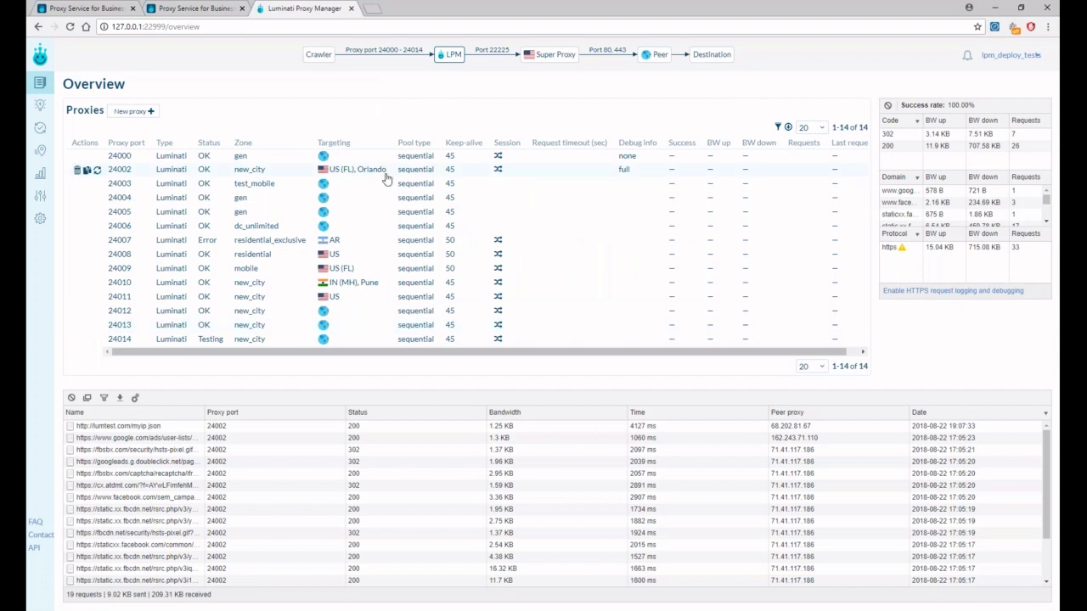
- Open the proxy on port 24002 and review its country, state and city targeting settings
left_click(356, 169)
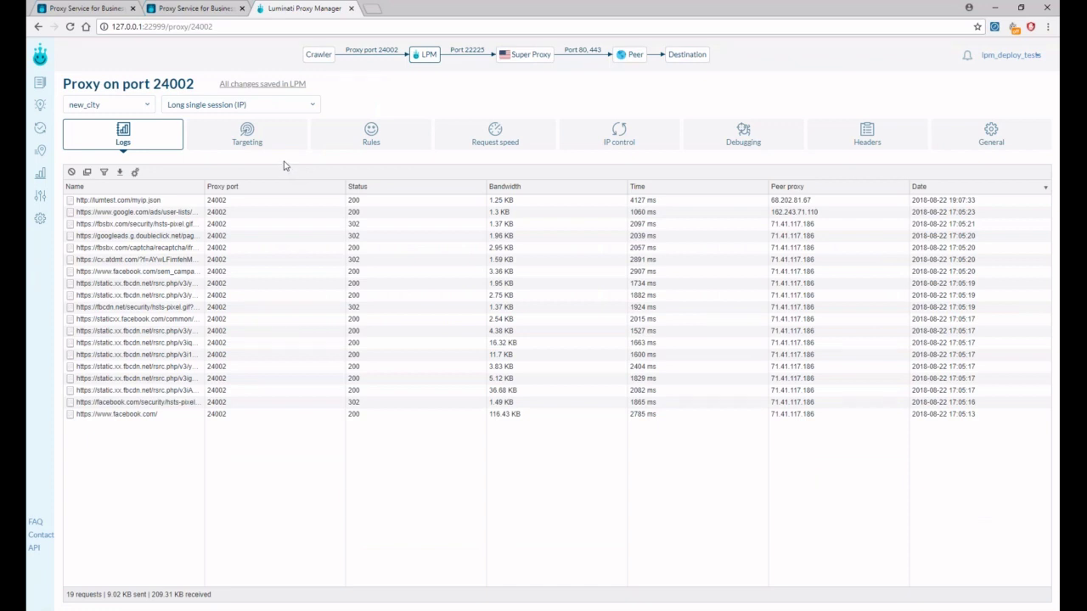
left_click(277, 145)
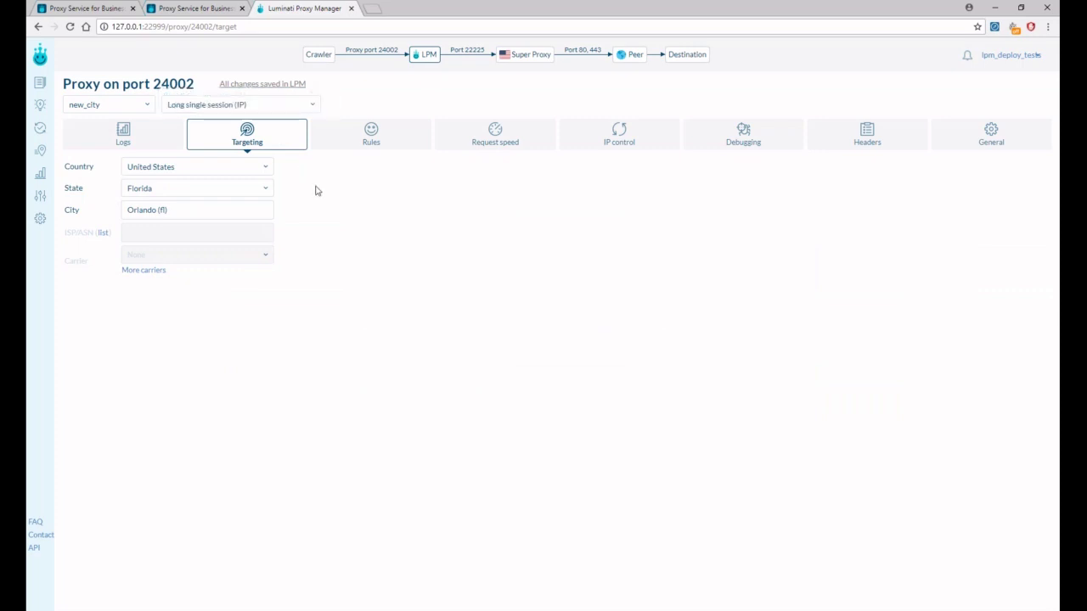
mouse_move(75, 207)
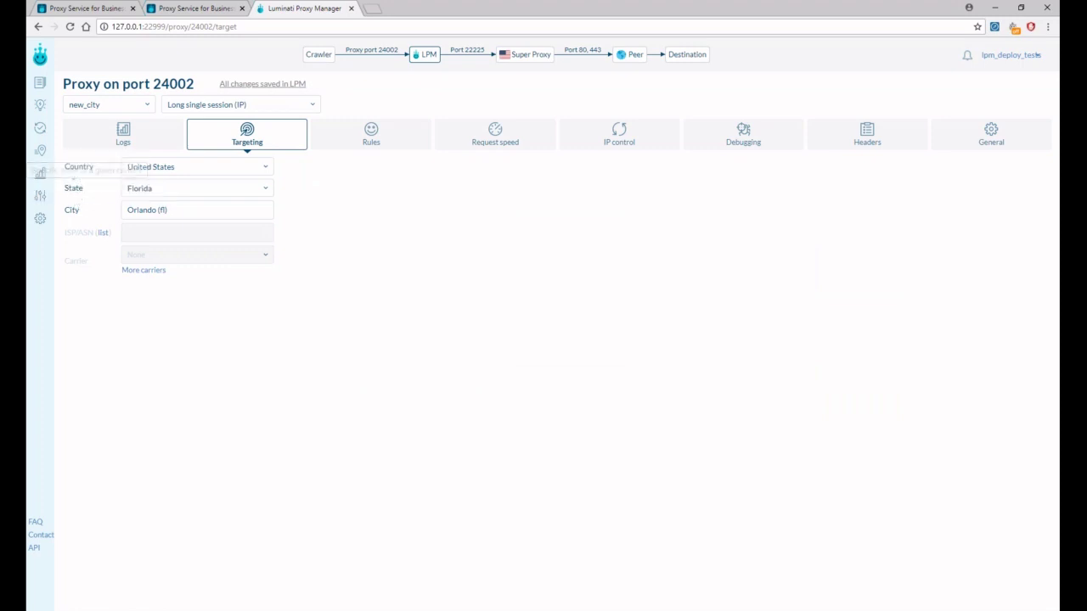
mouse_move(83, 170)
- In the request speed settings of port 24002, set DNS lookup to Remote - resolved by peer and Reverse resolve to DNS
left_click(505, 141)
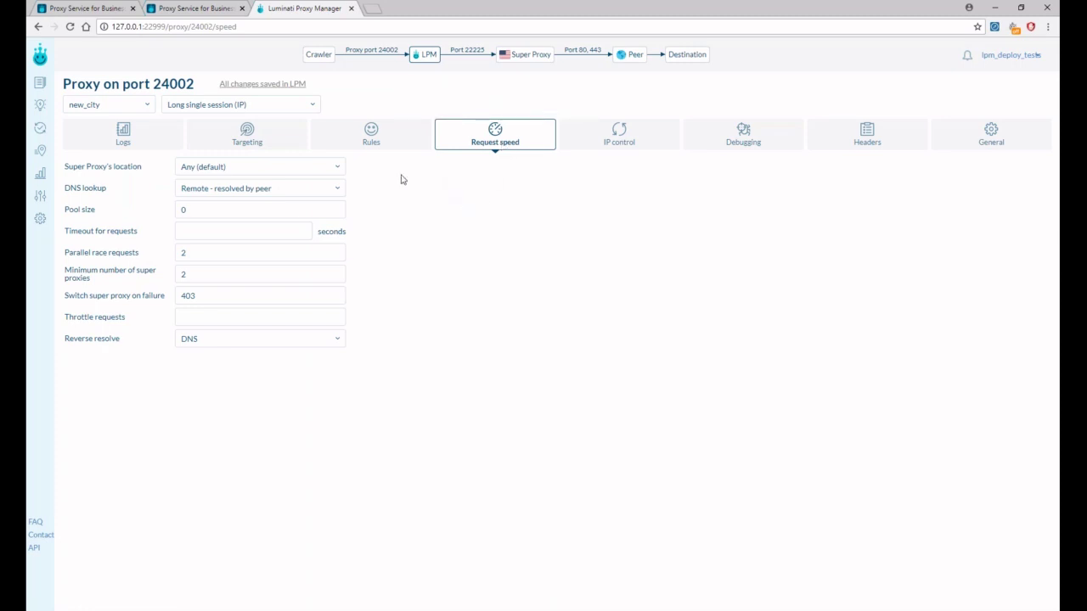
left_click_drag(64, 209, 103, 199)
left_click(96, 187)
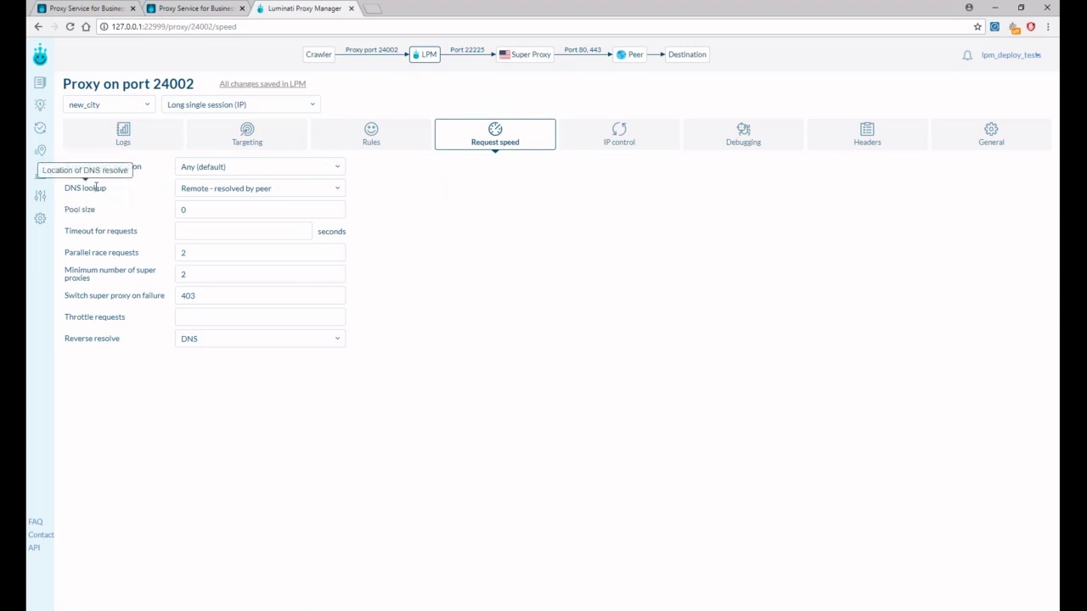
left_click(211, 193)
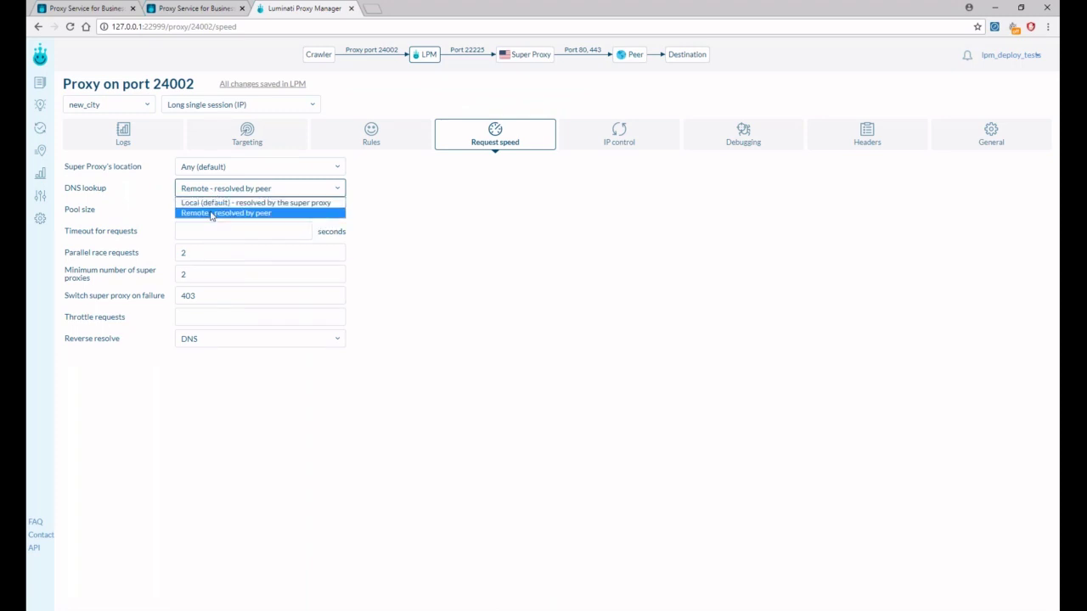
left_click(319, 214)
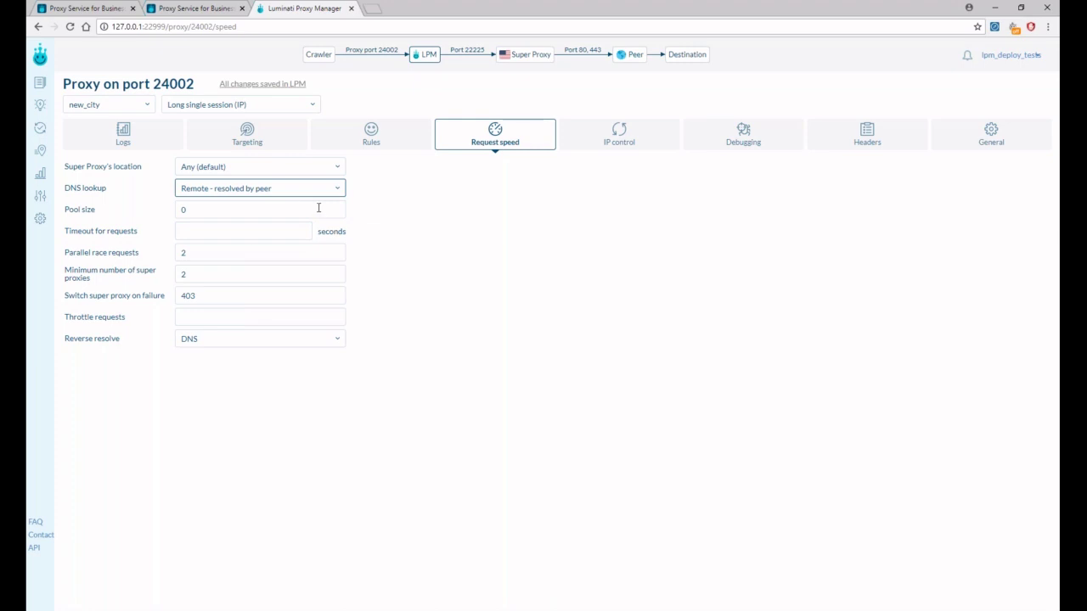
left_click(332, 340)
left_click(318, 369)
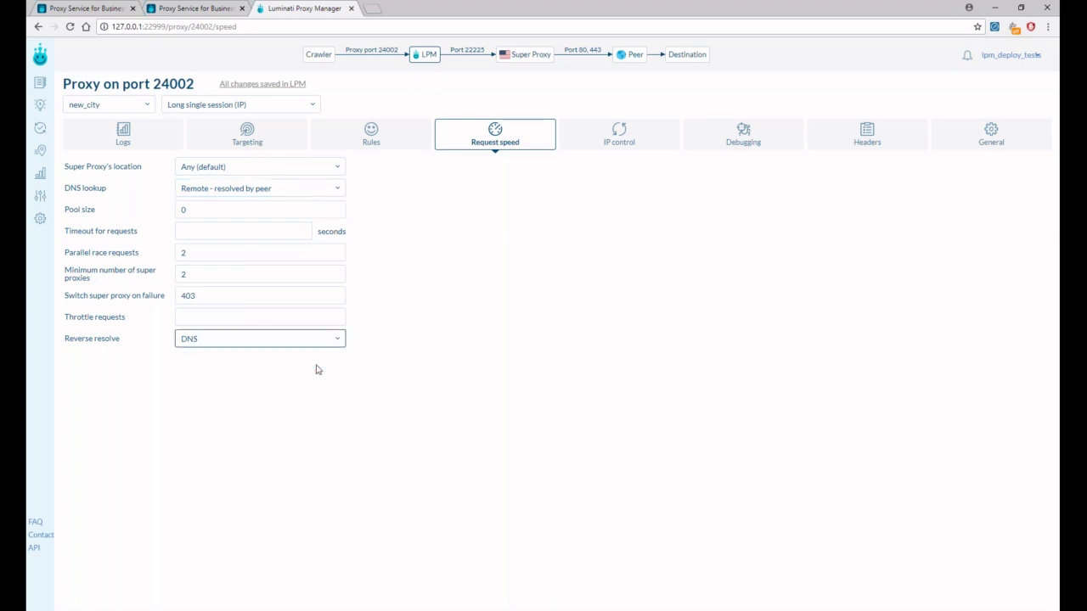
left_click(412, 218)
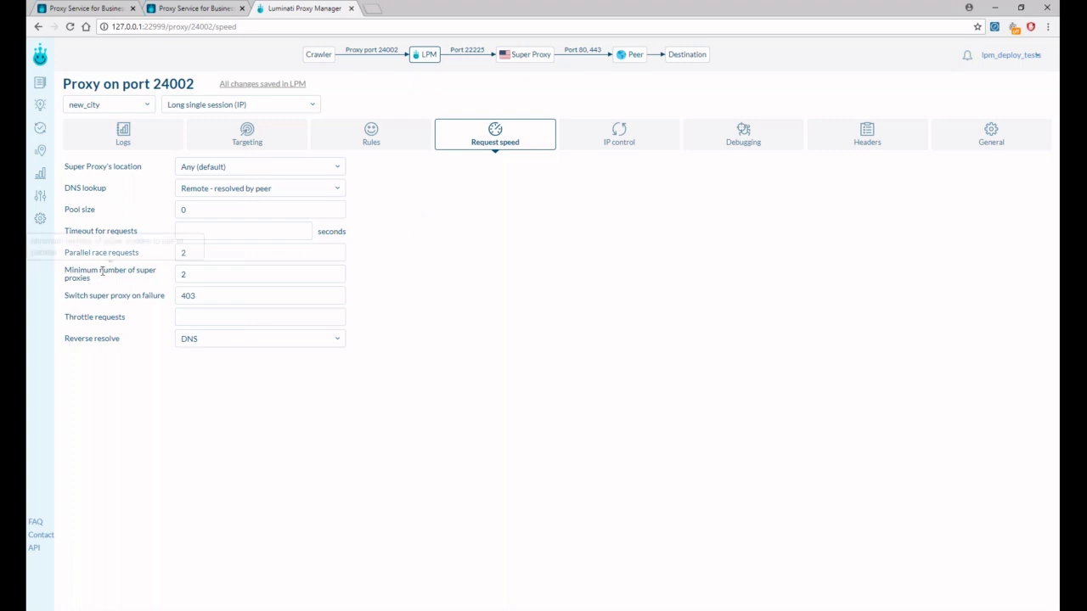
- Clear the Switch super proxy on failure value and enter 403 for the proxy on port 24002
mouse_move(104, 270)
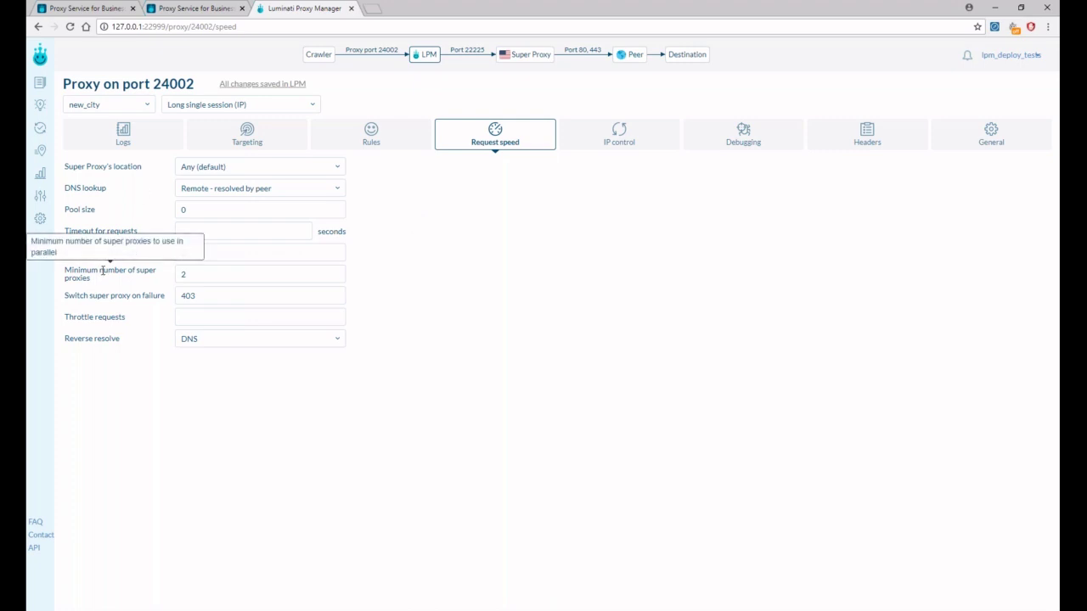
left_click(205, 274)
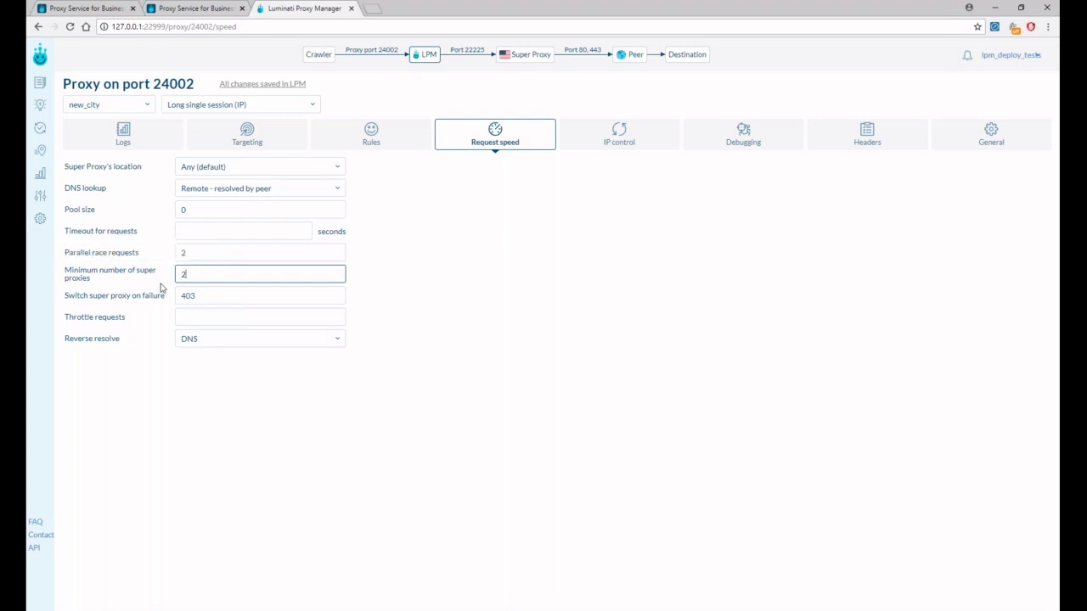
left_click(206, 297)
left_click_drag(206, 296, 179, 296)
key("BackSpace")
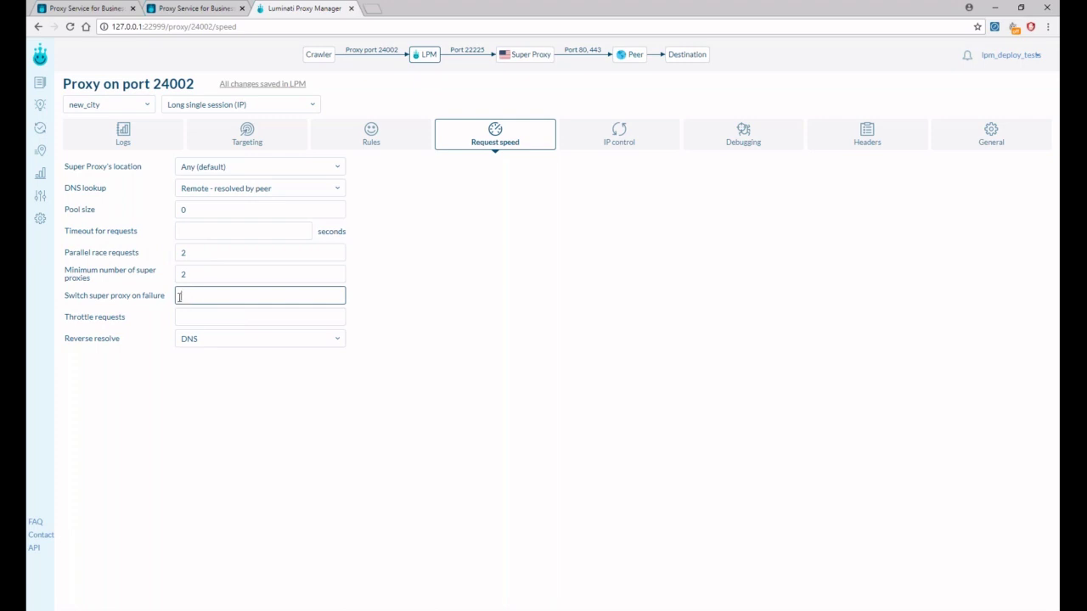
mouse_move(118, 298)
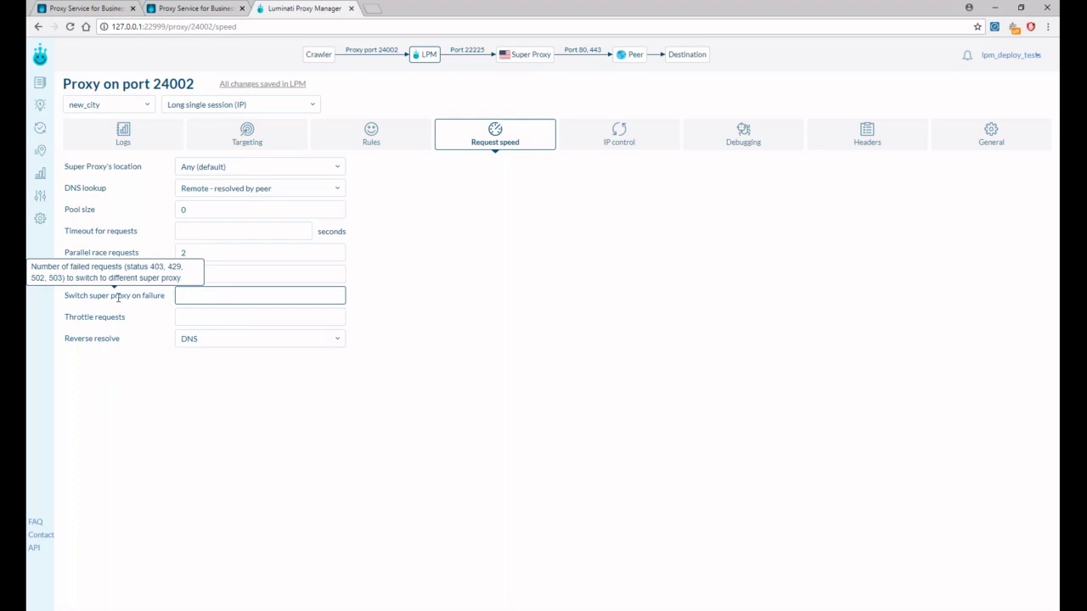
type("403")
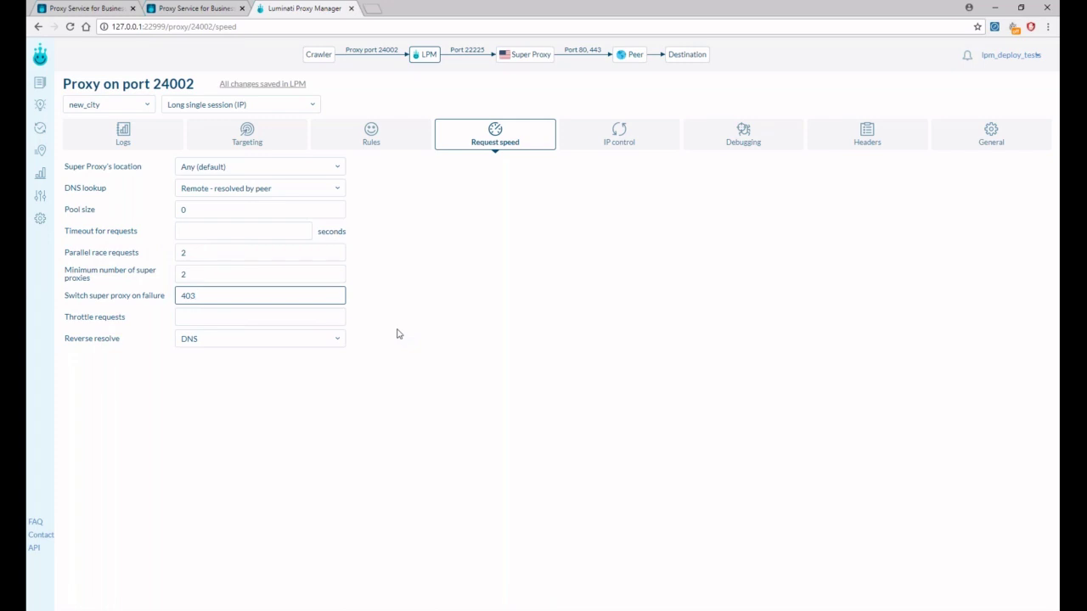
- In the rules of port 24002, set the rule type to Status code and the scanned status code to 403 - Forbidden
left_click(429, 328)
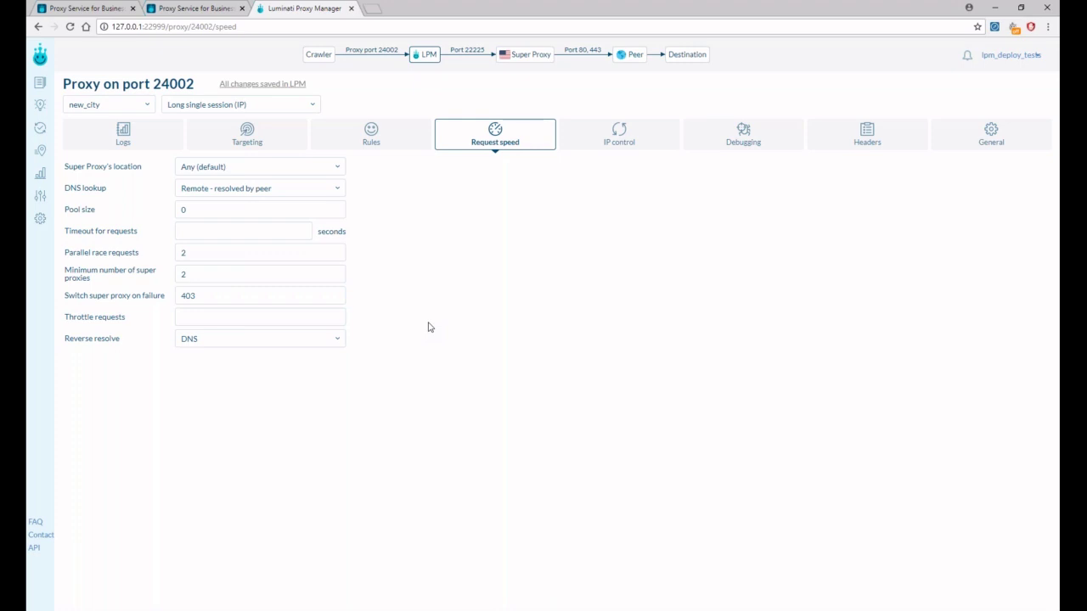
left_click(383, 150)
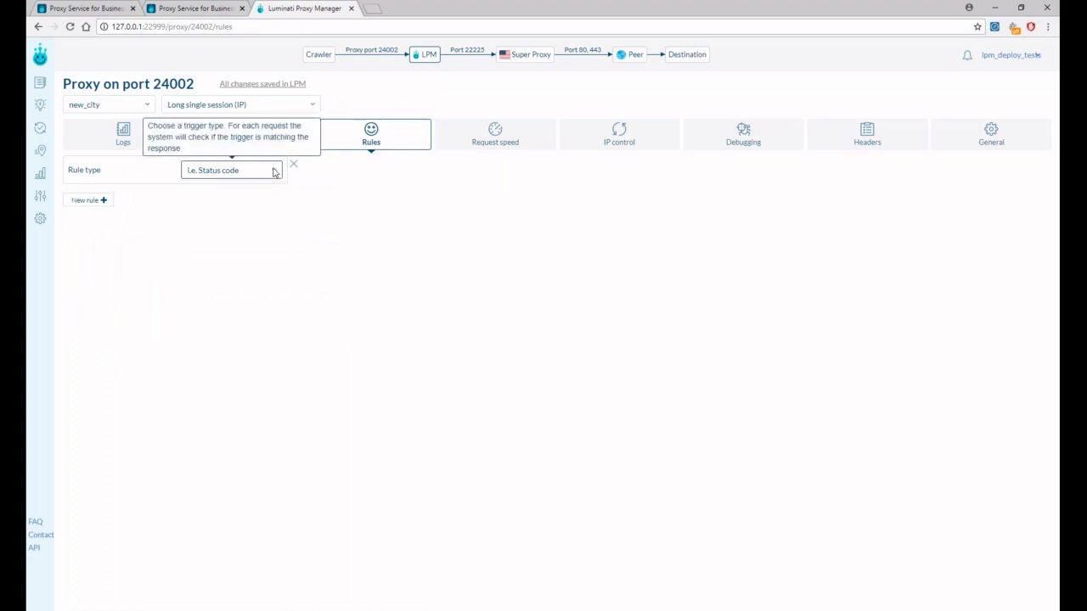
left_click(275, 173)
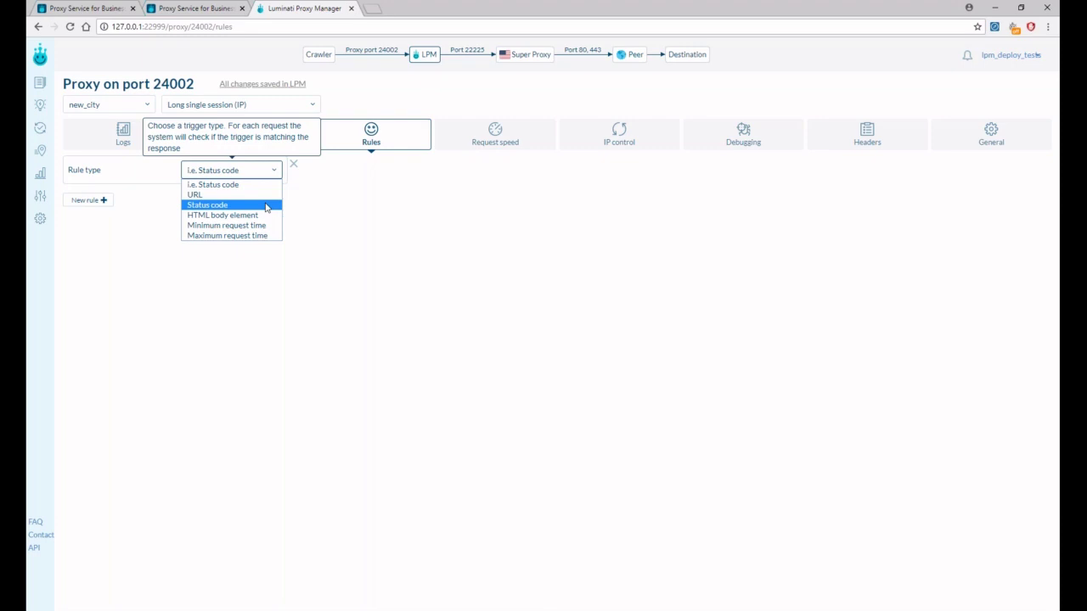
left_click(265, 206)
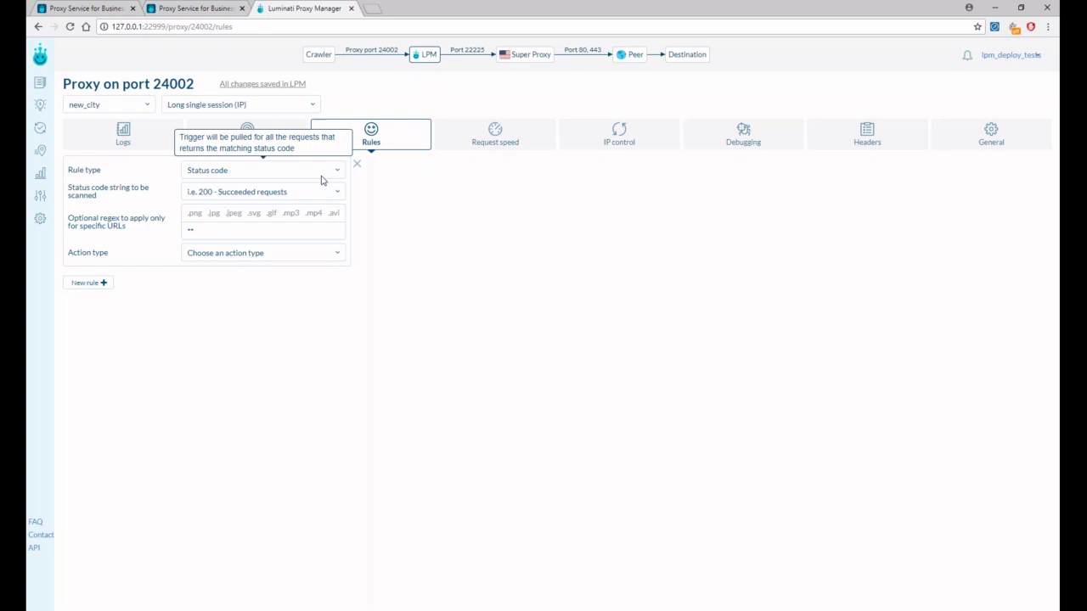
left_click(332, 194)
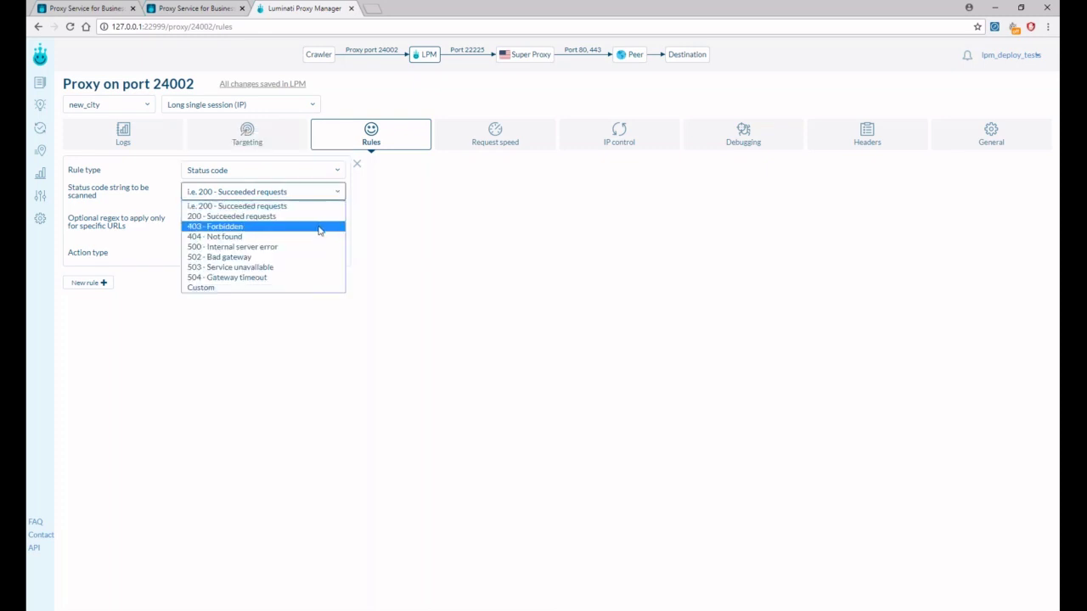
left_click(319, 226)
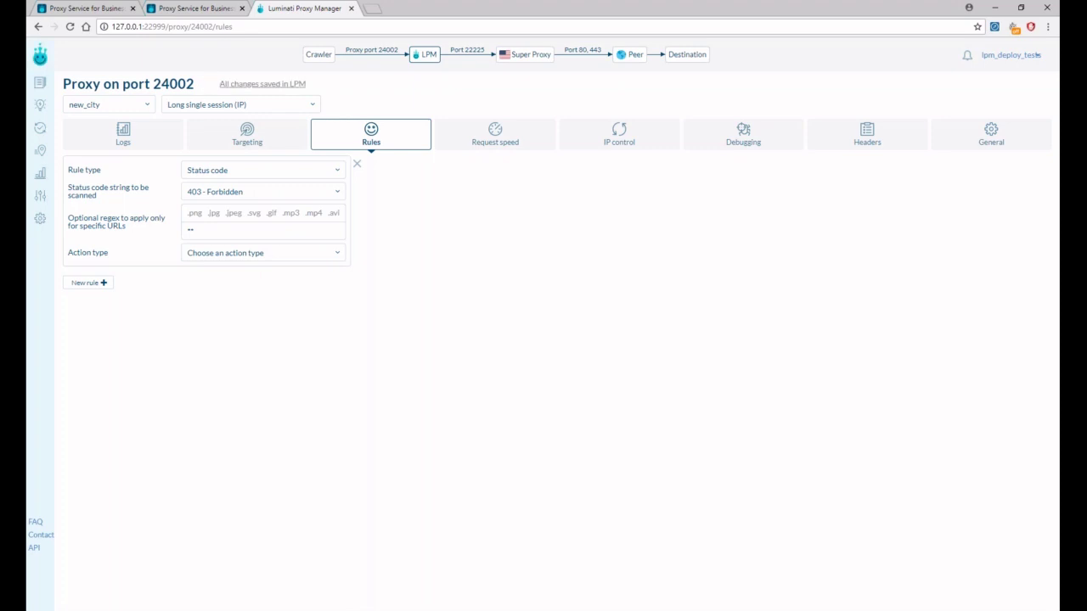
- Set the 403 rule's action to Retry with new proxy port (Waterfall) and look through the available retry ports
left_click(336, 254)
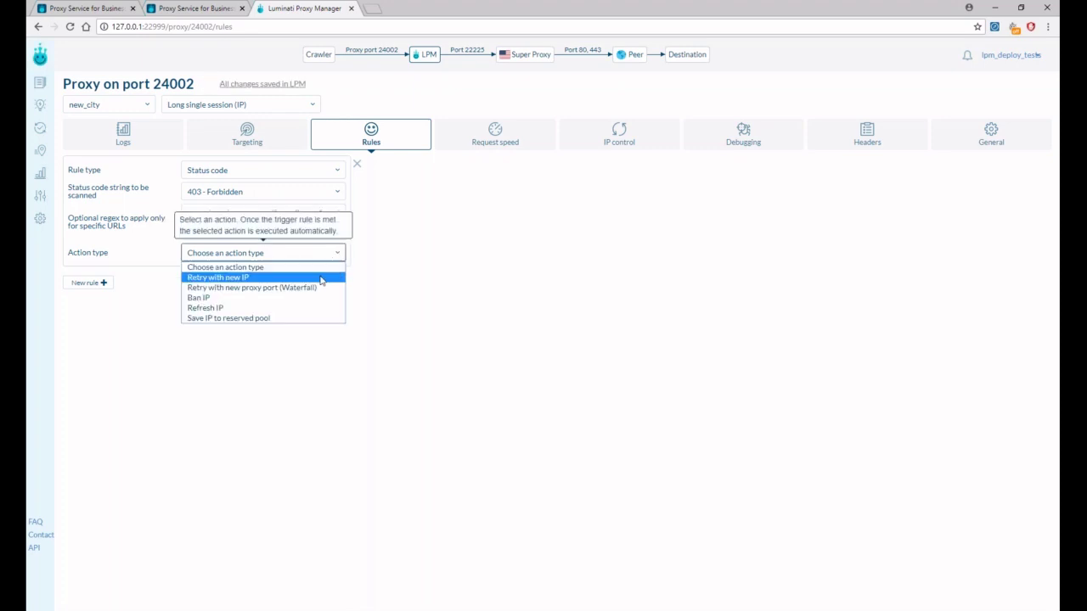
left_click(320, 289)
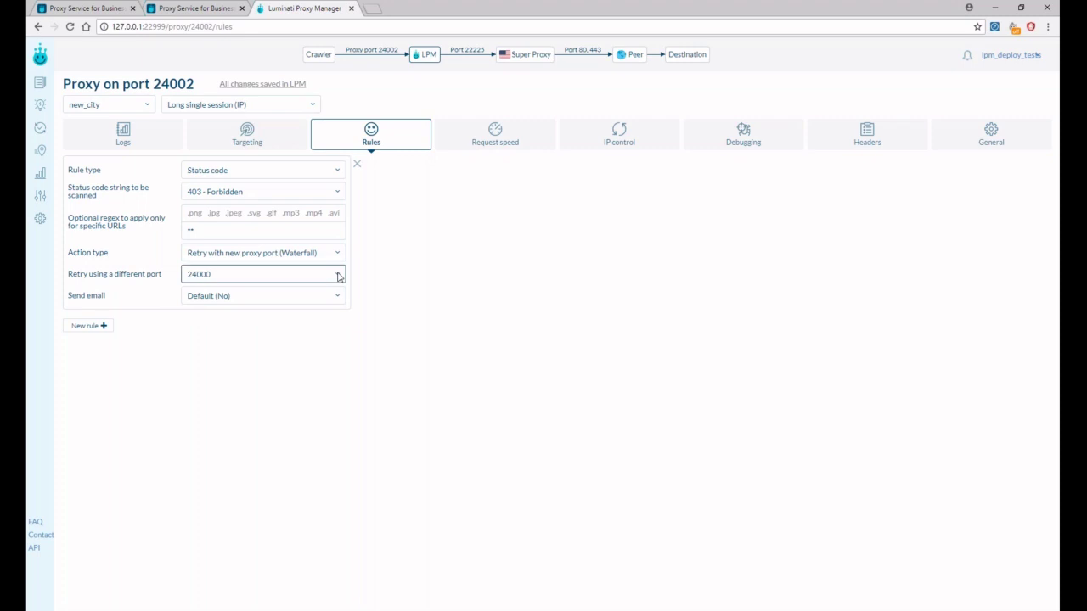
left_click(339, 275)
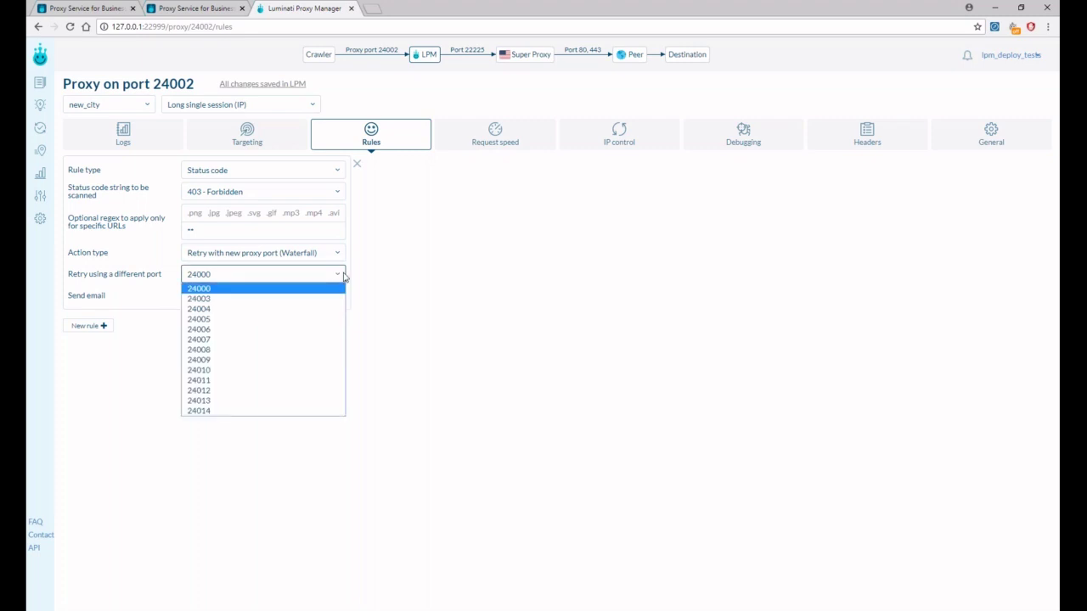
left_click(401, 281)
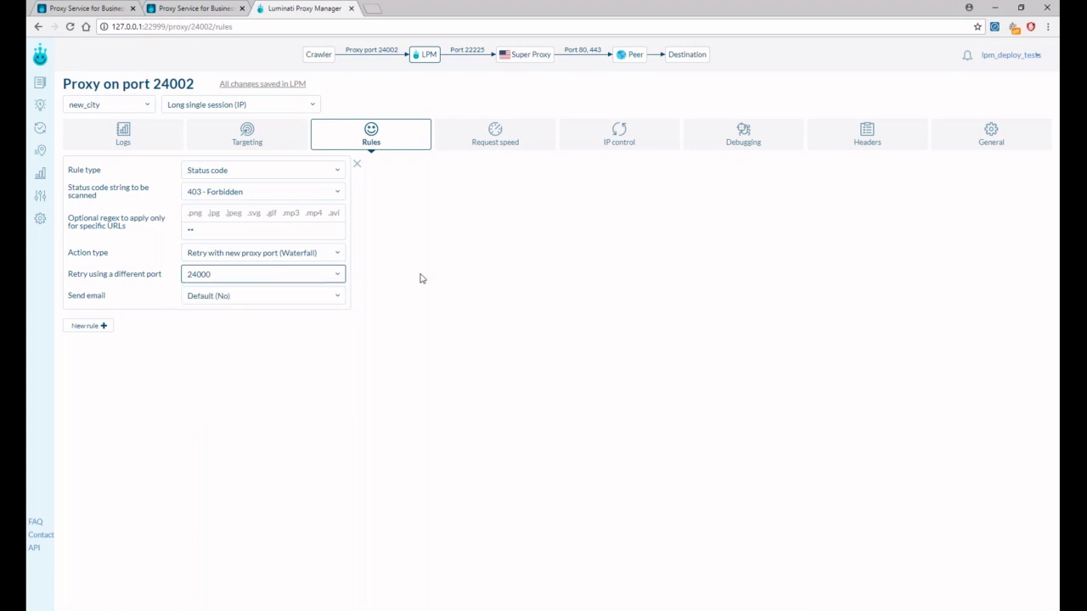
- On the Luminati zones page, create a new zone with the Mobile network type and confirm its creation
left_click(92, 9)
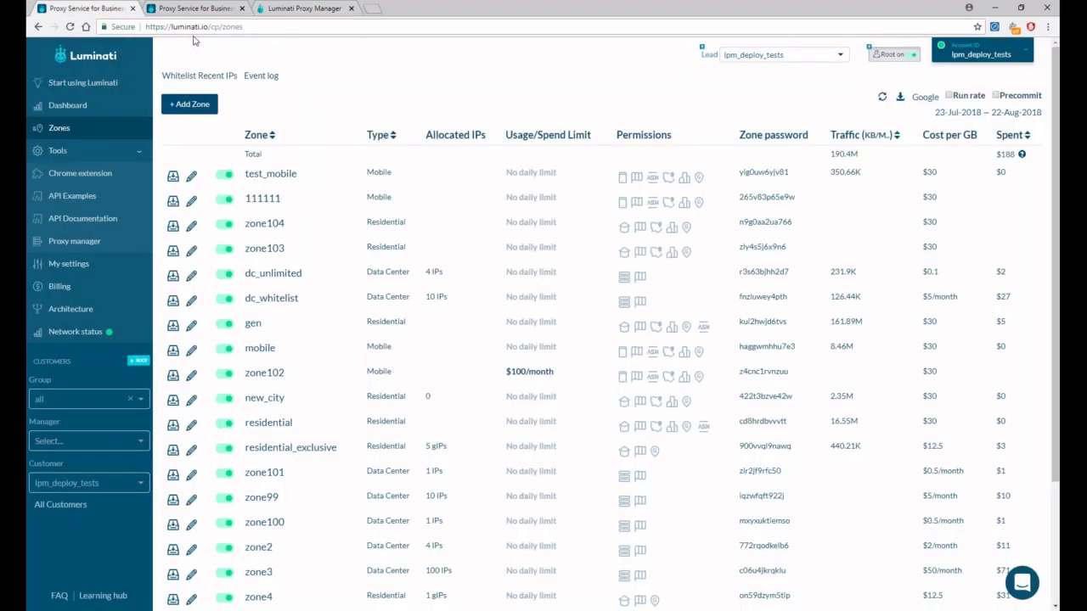
left_click(196, 108)
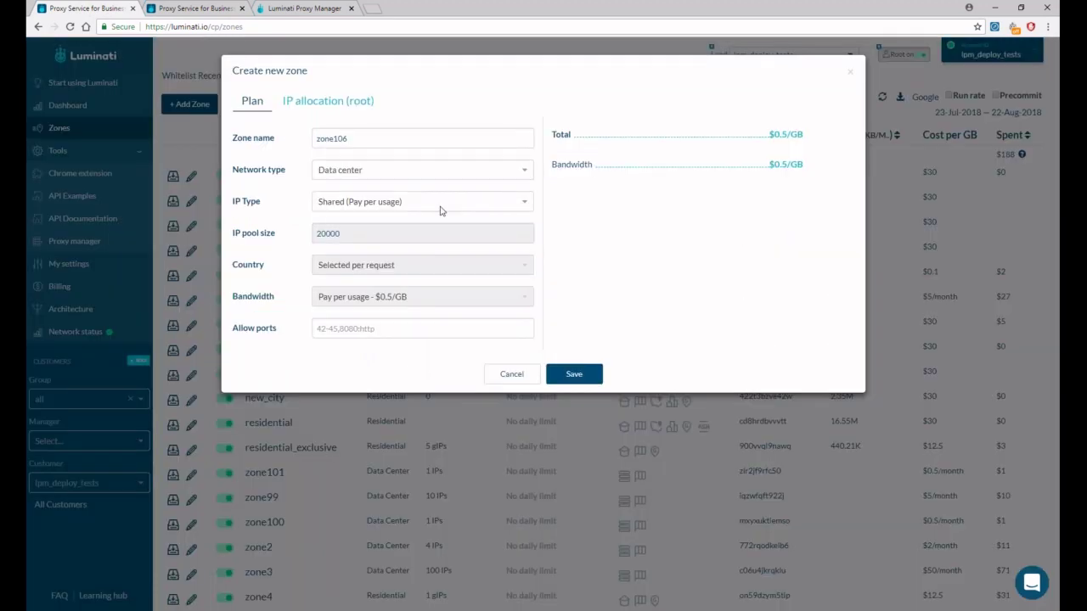
left_click(517, 173)
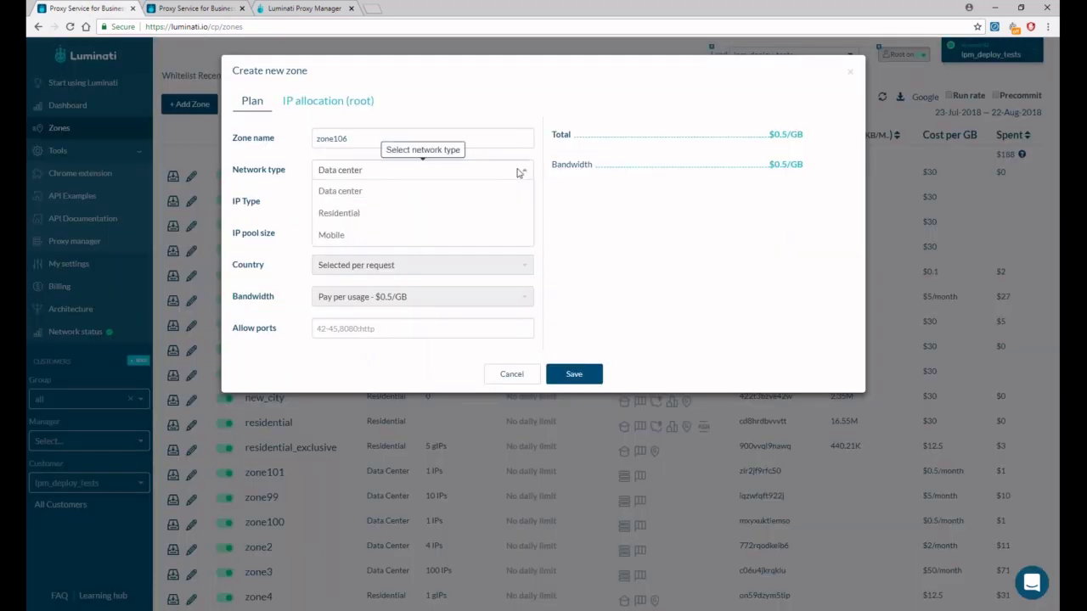
left_click(474, 237)
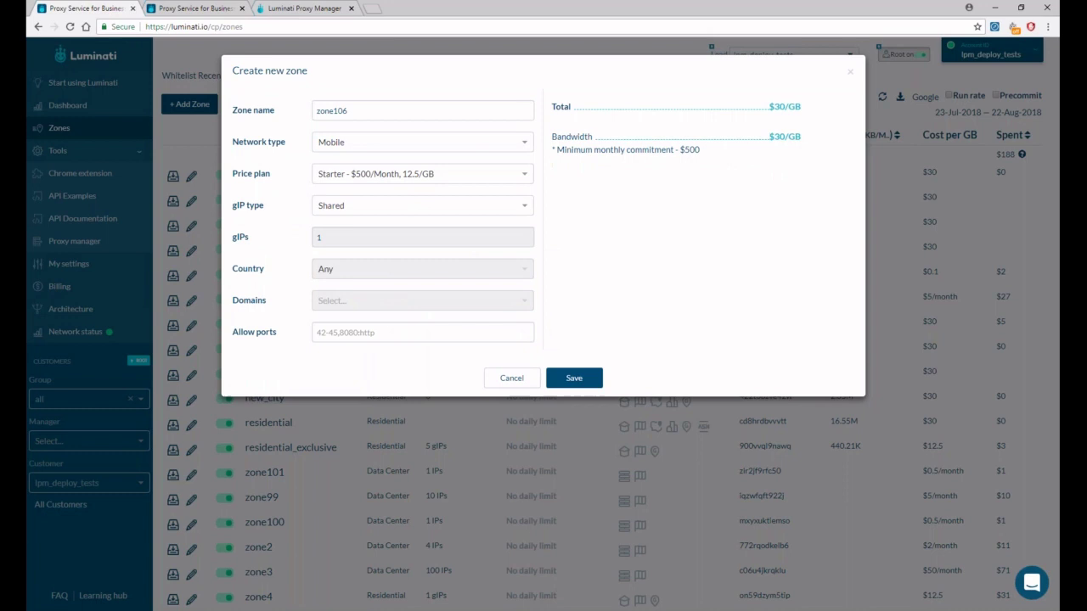
left_click(590, 388)
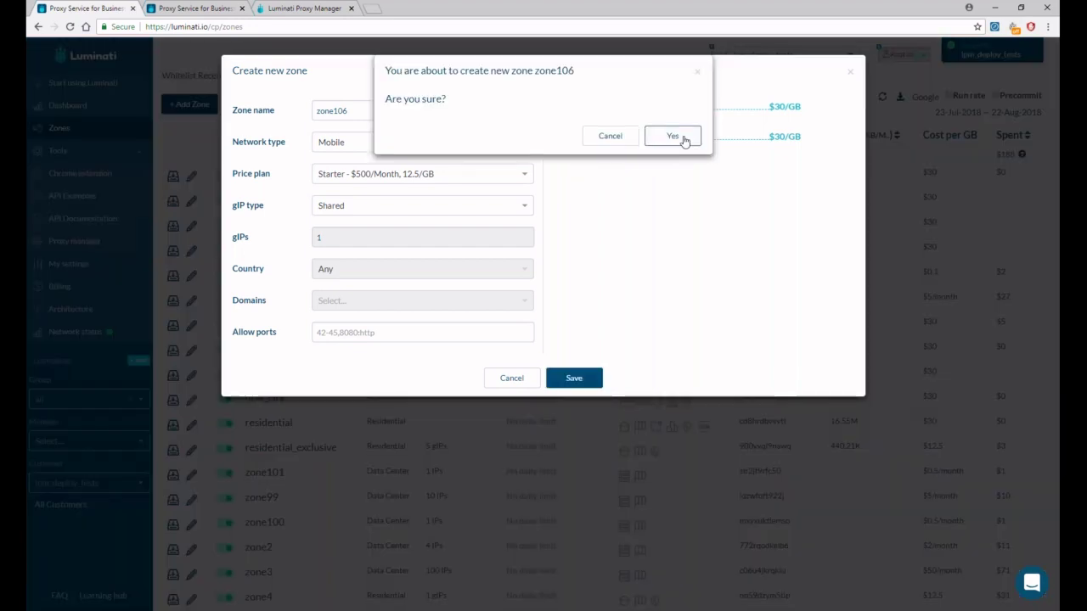
left_click(673, 137)
- Return to Luminati Proxy Manager and set the 403 rule to retry using port 24009
left_click(304, 9)
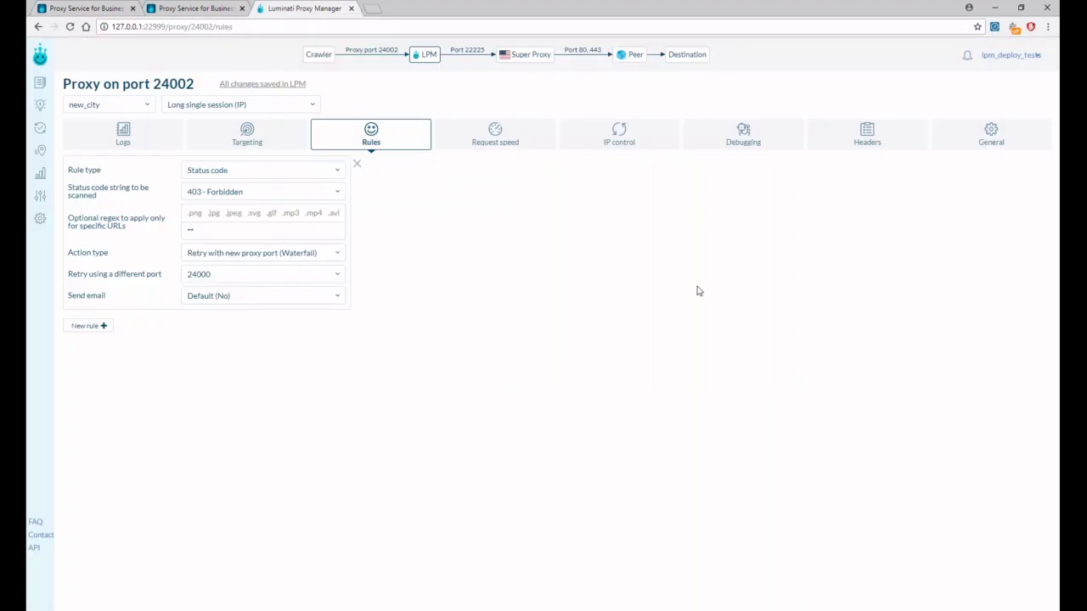
left_click(338, 276)
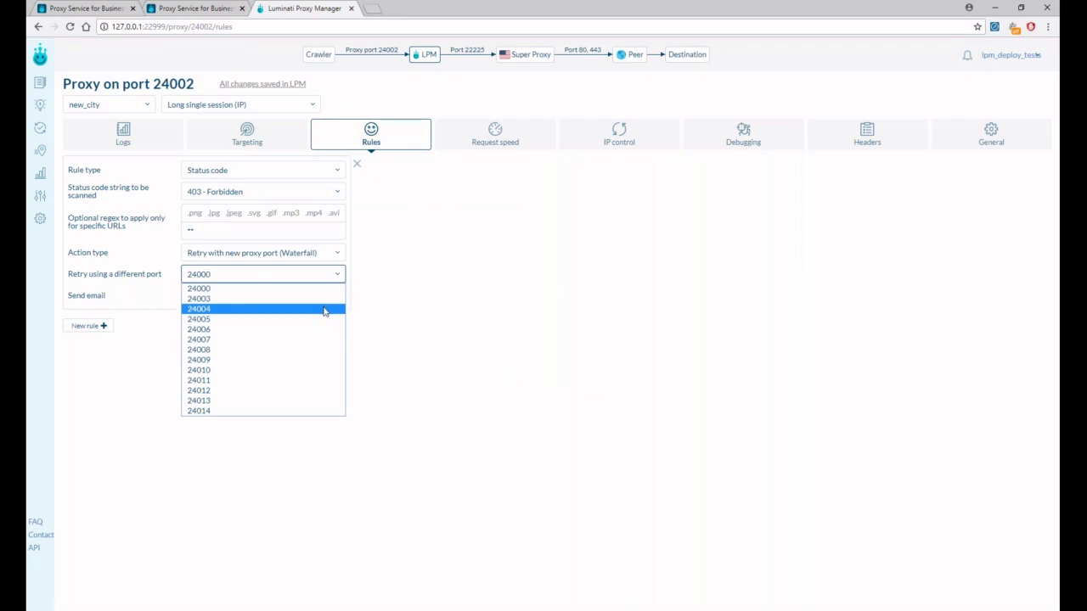
left_click(331, 360)
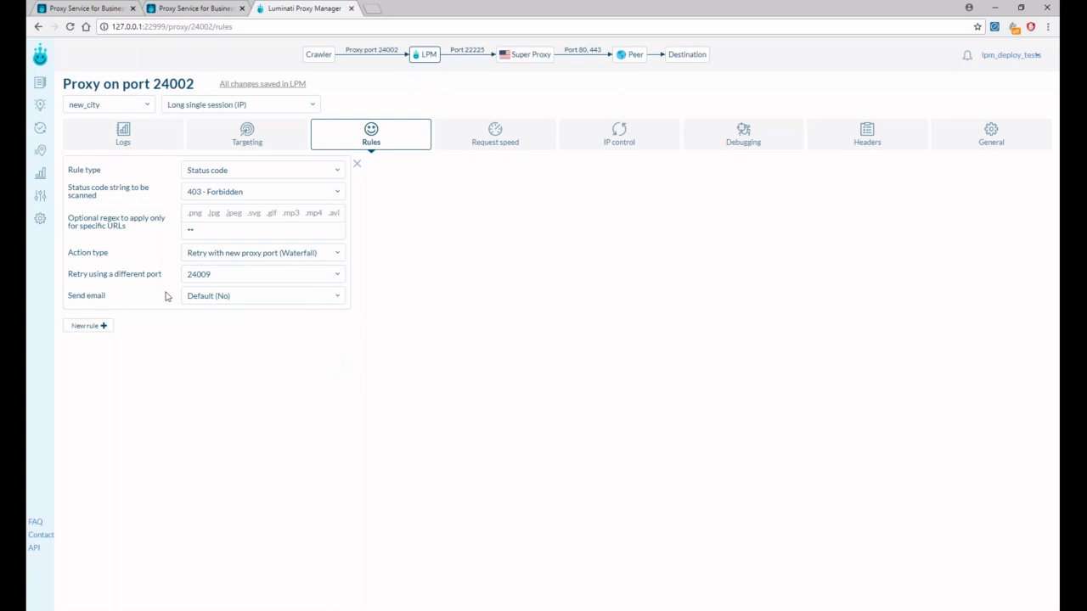
- Turn on email notifications for the 403 rule by setting Send email to Yes
mouse_move(79, 289)
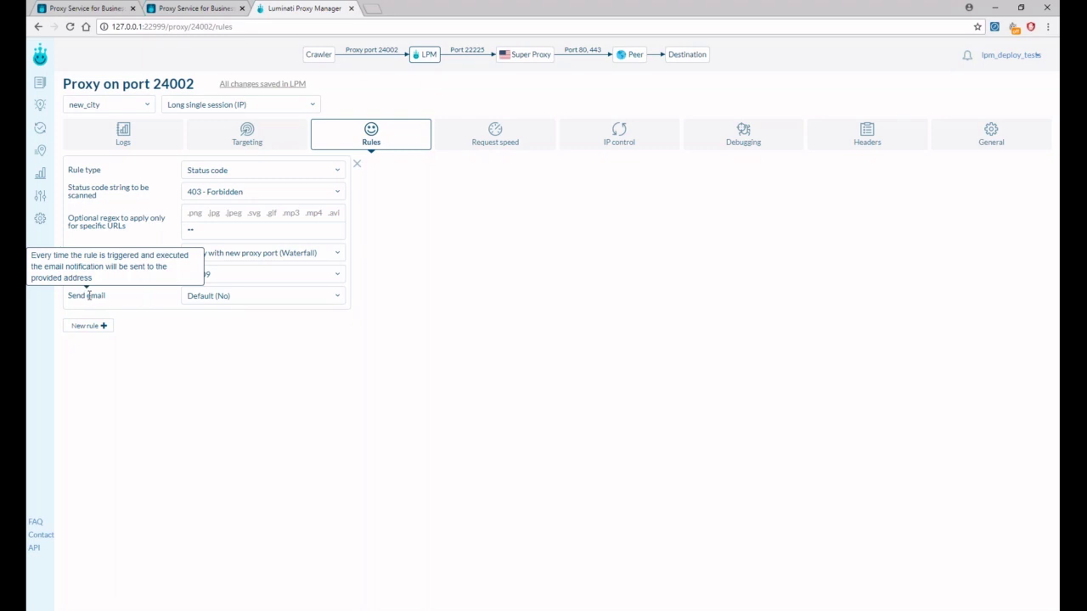
left_click(204, 296)
left_click(201, 332)
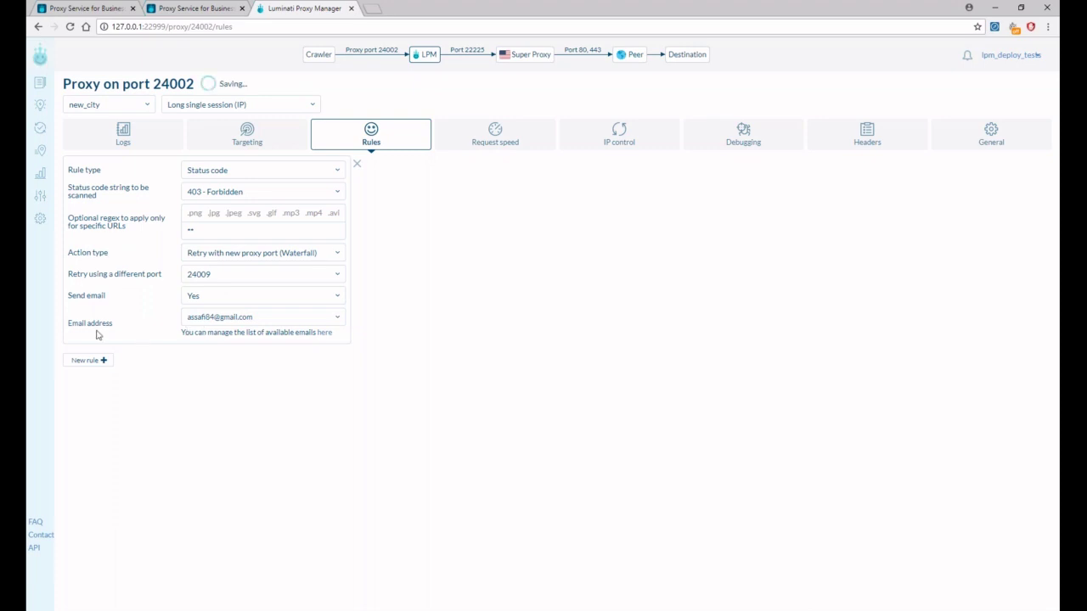
mouse_move(98, 324)
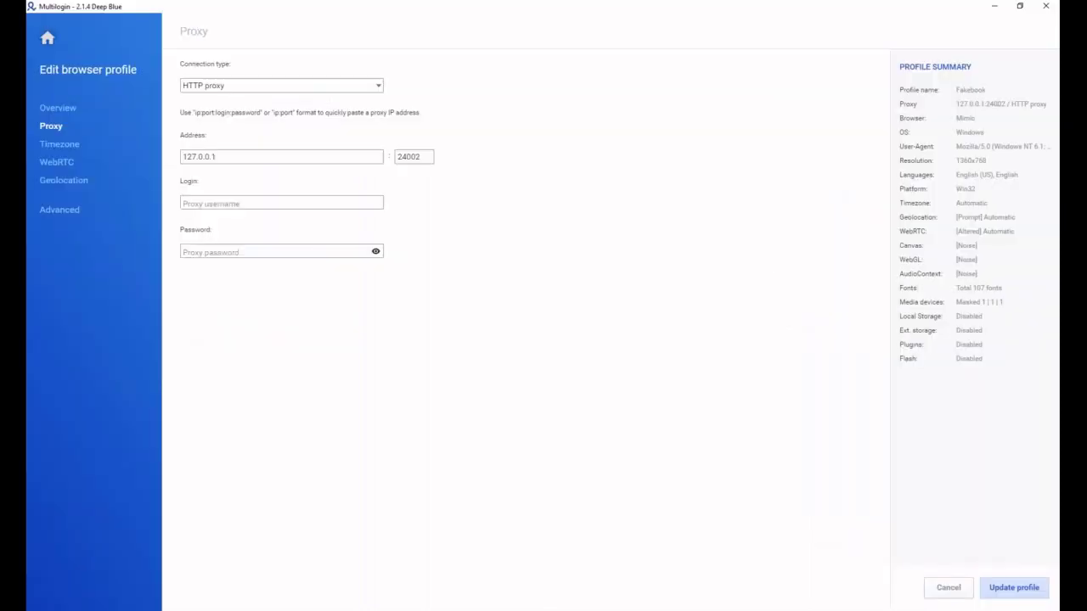
- In Multilogin, keep editing the Fakebook profile, view its overview and return to its proxy settings
left_click(47, 37)
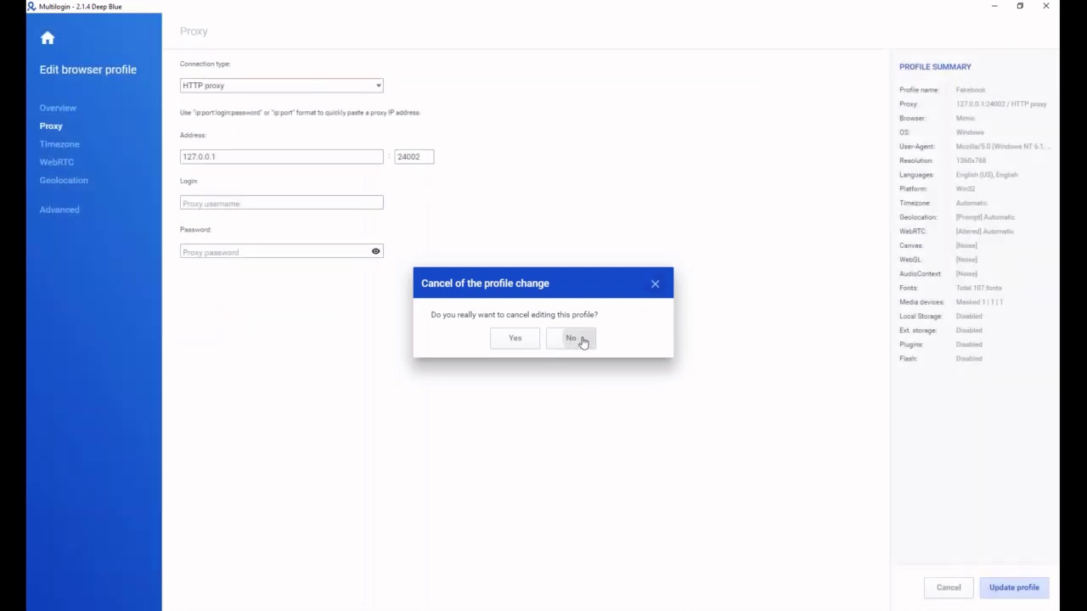
left_click(572, 338)
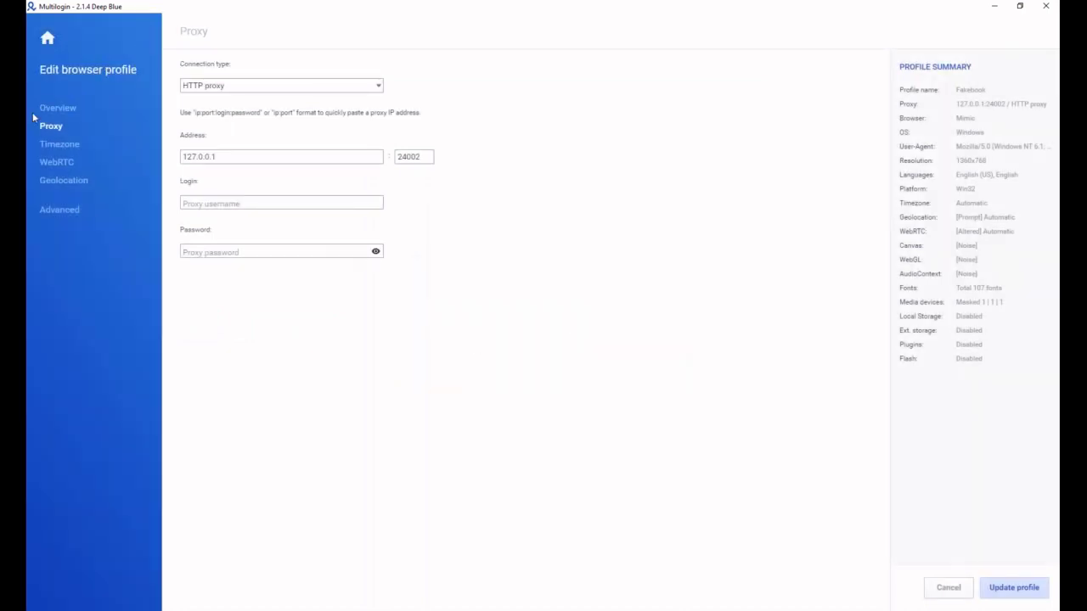
left_click(57, 112)
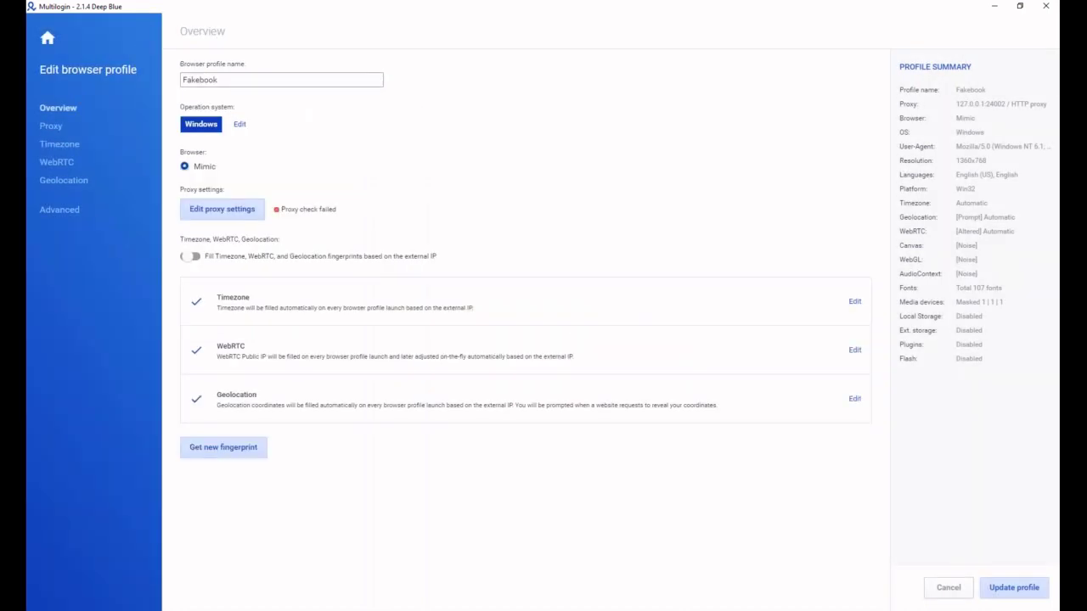
left_click(50, 129)
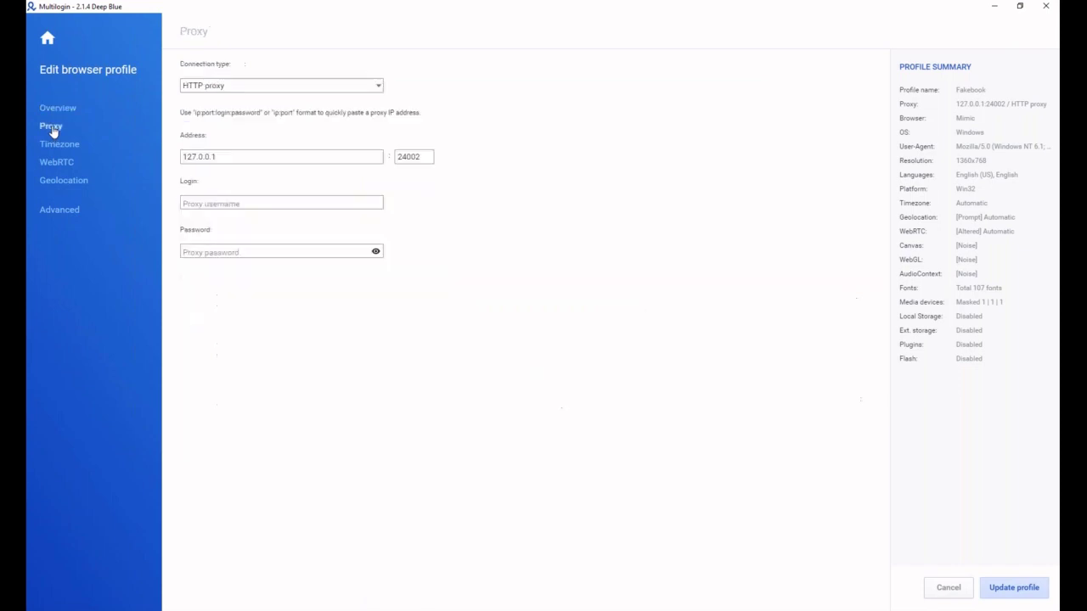
- Check the Fakebook profile's proxy connection type, address and port, and leave Multilogin
left_click(290, 87)
left_click(218, 90)
triple_click(198, 156)
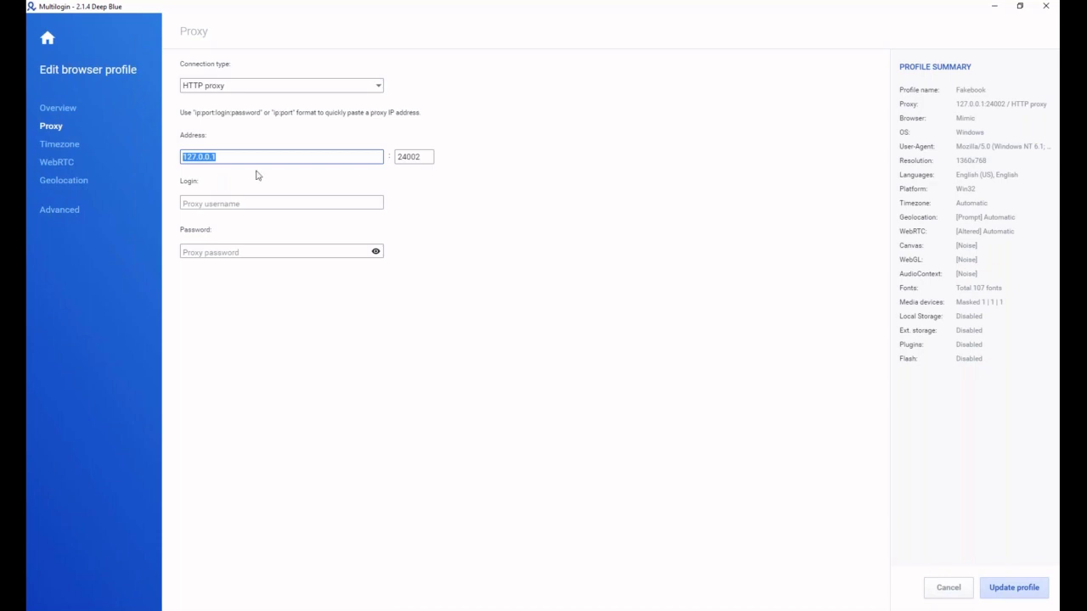
double_click(408, 157)
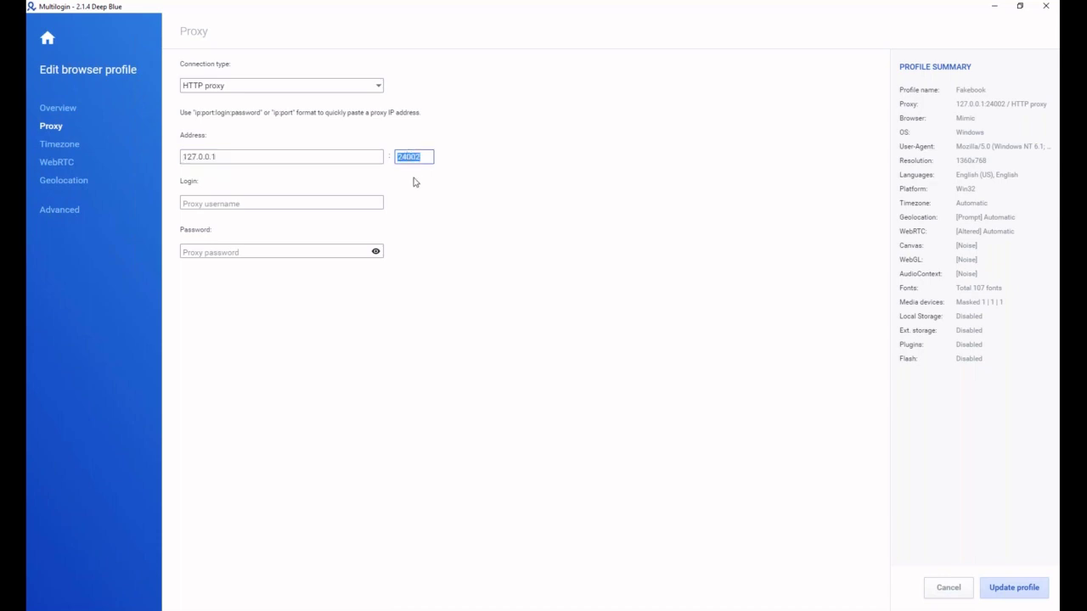
left_click(416, 178)
double_click(424, 157)
left_click(423, 156)
left_click(512, 262)
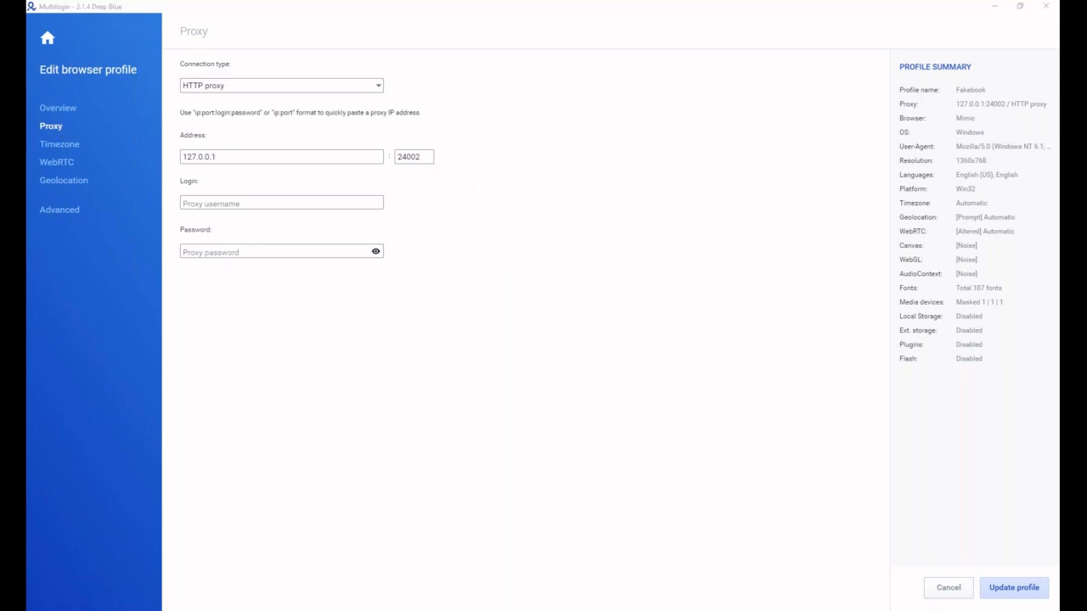
left_click(998, 8)
left_click(998, 7)
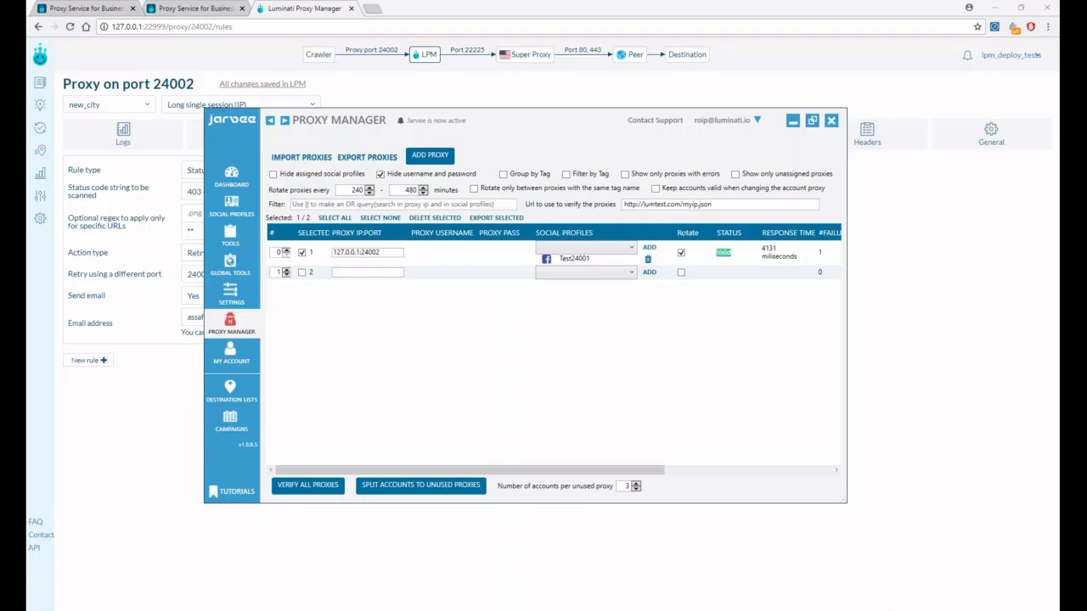
- In Jarvee's Proxy Manager, check the first proxy's IP:port entry and return to Luminati Proxy Manager
left_click(817, 124)
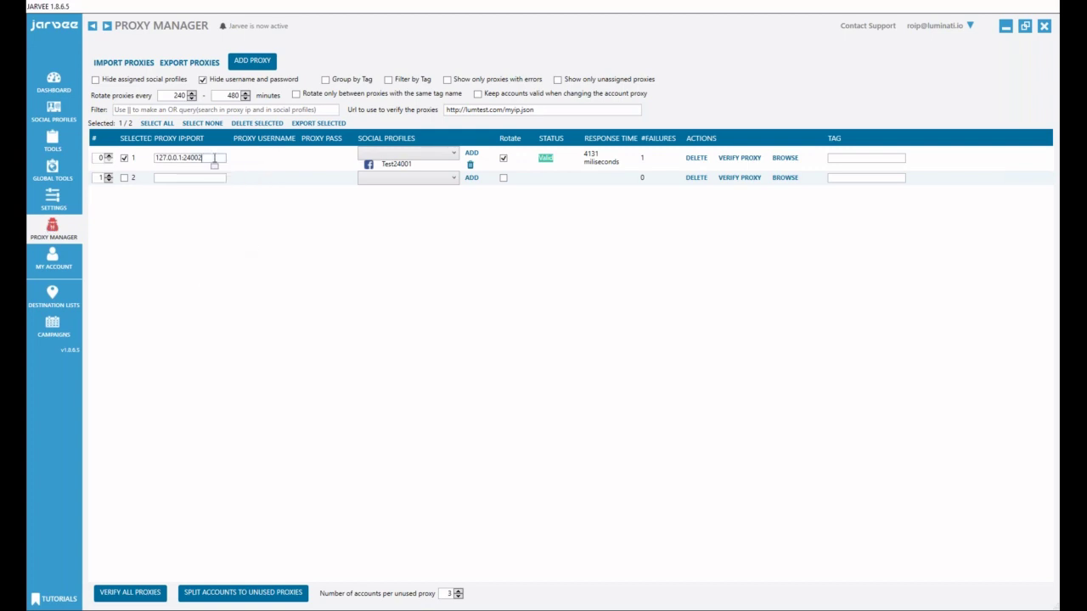
left_click_drag(204, 158, 147, 163)
left_click(1005, 26)
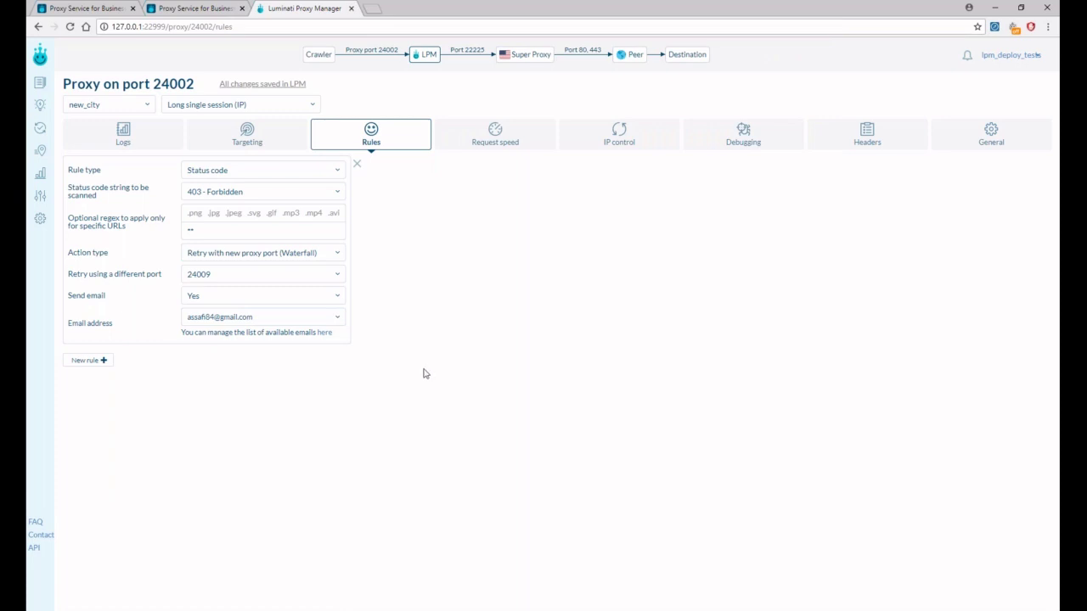
- Add a second rule of type HTML body element that scans the response body for the string captcha
left_click(109, 366)
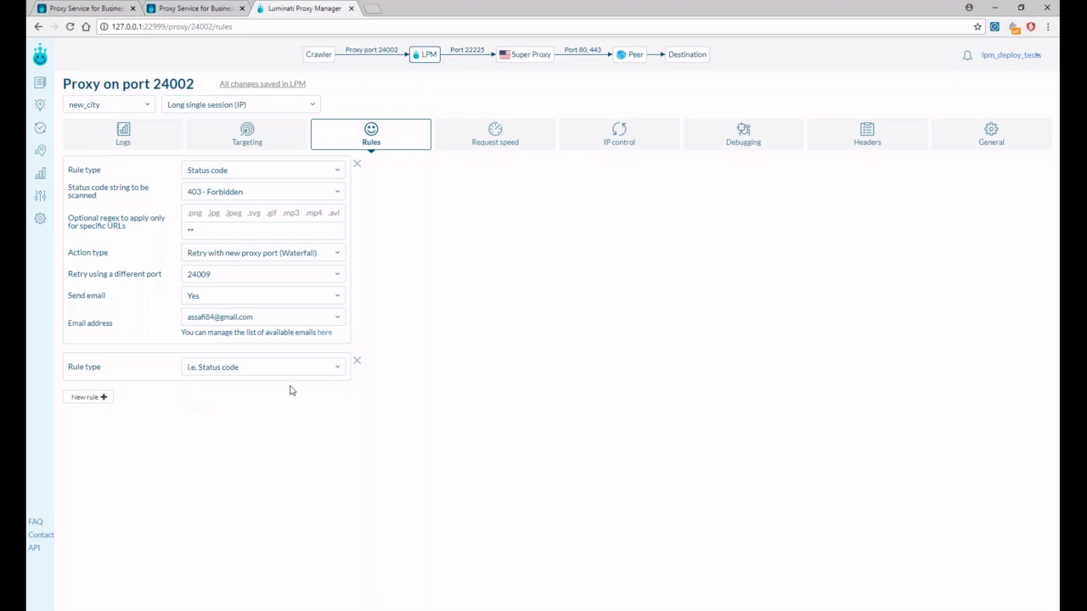
left_click(338, 369)
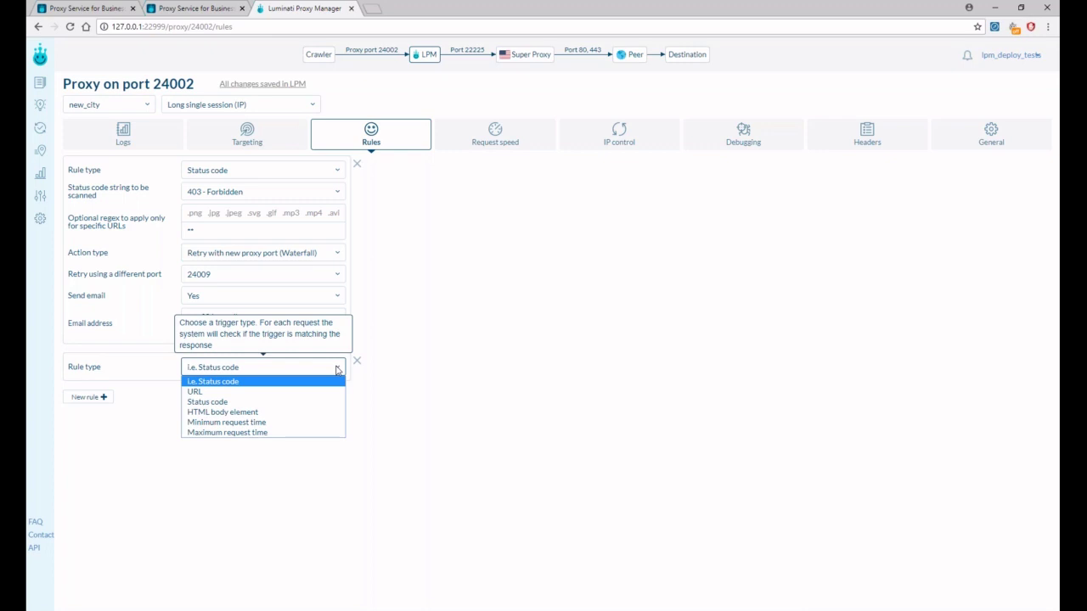
left_click(332, 412)
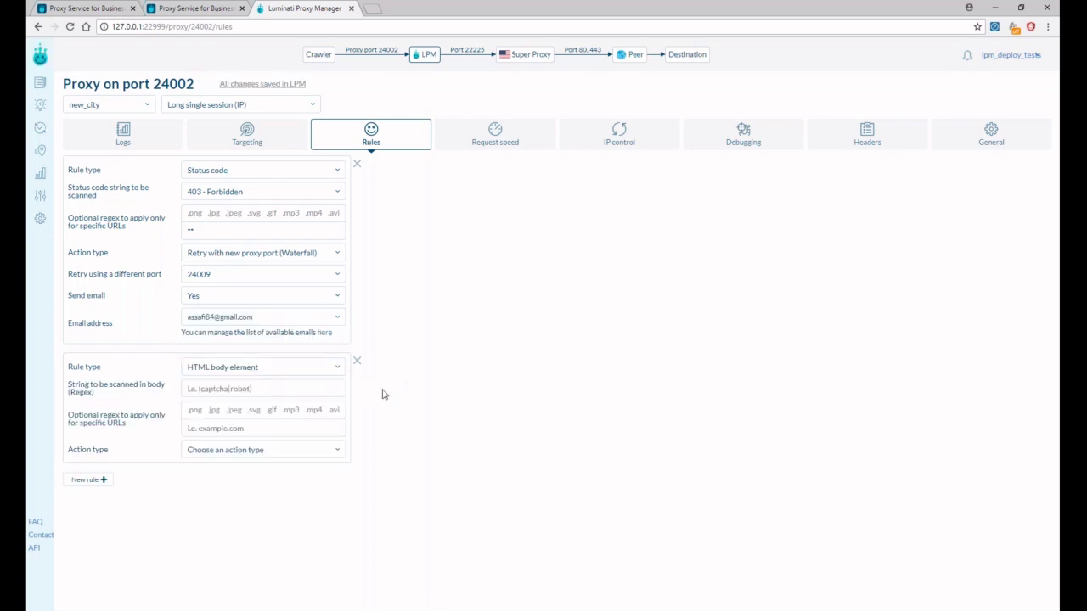
left_click(329, 388)
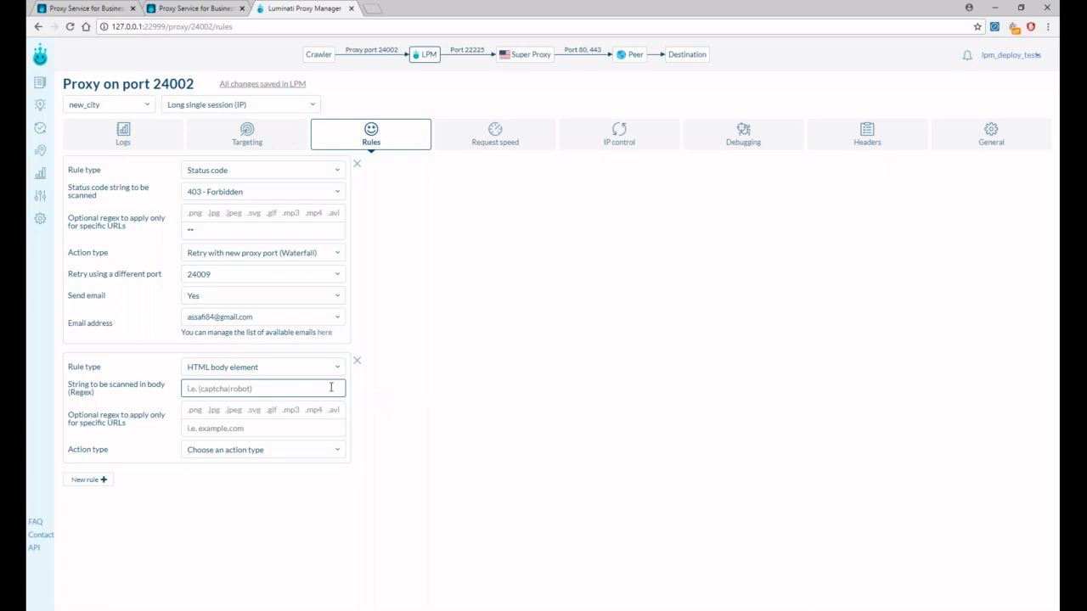
type("ca")
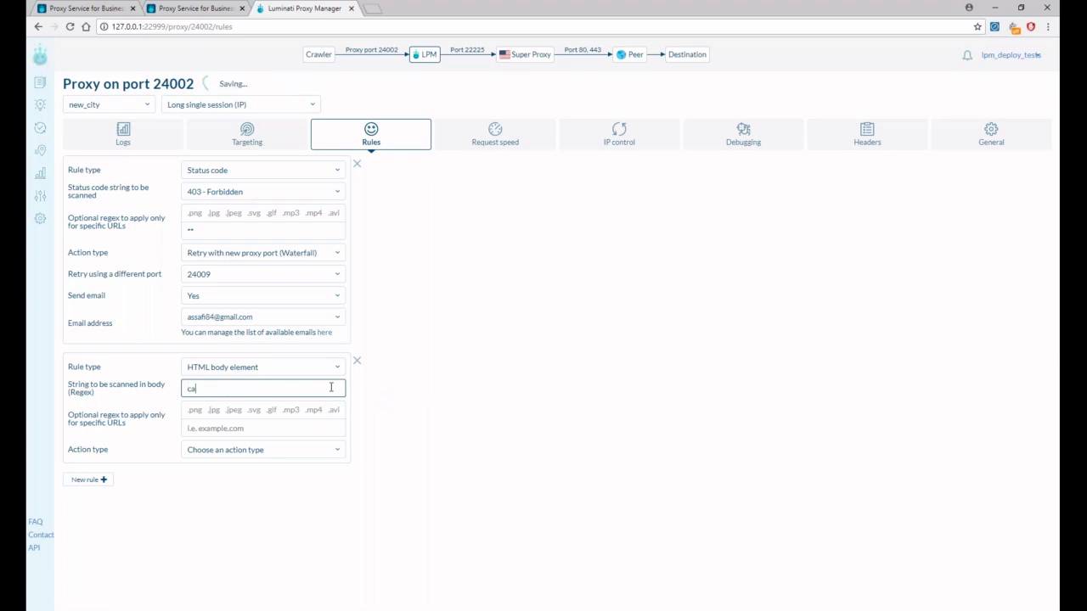
type("ptcha")
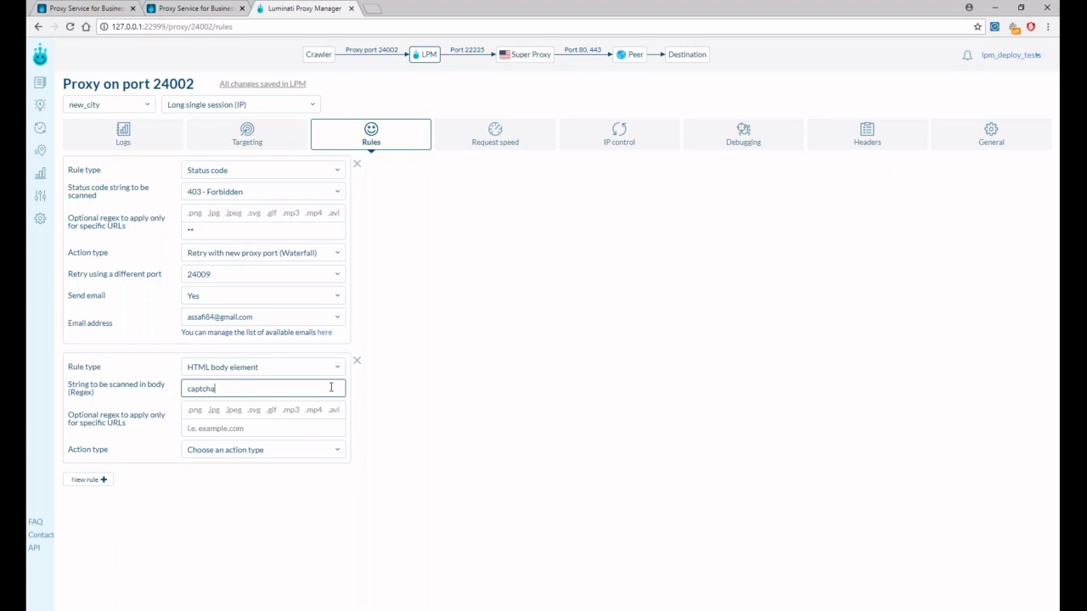
left_click(445, 425)
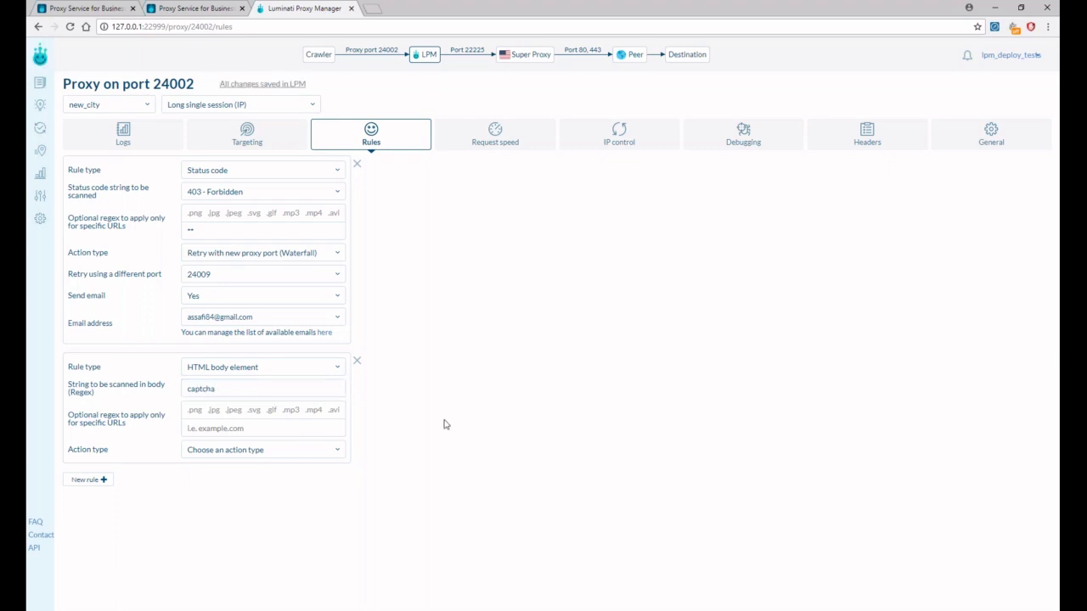
- Set the captcha rule's action to Retry with new IP with 3 retries, and set Send email to Yes
left_click(339, 450)
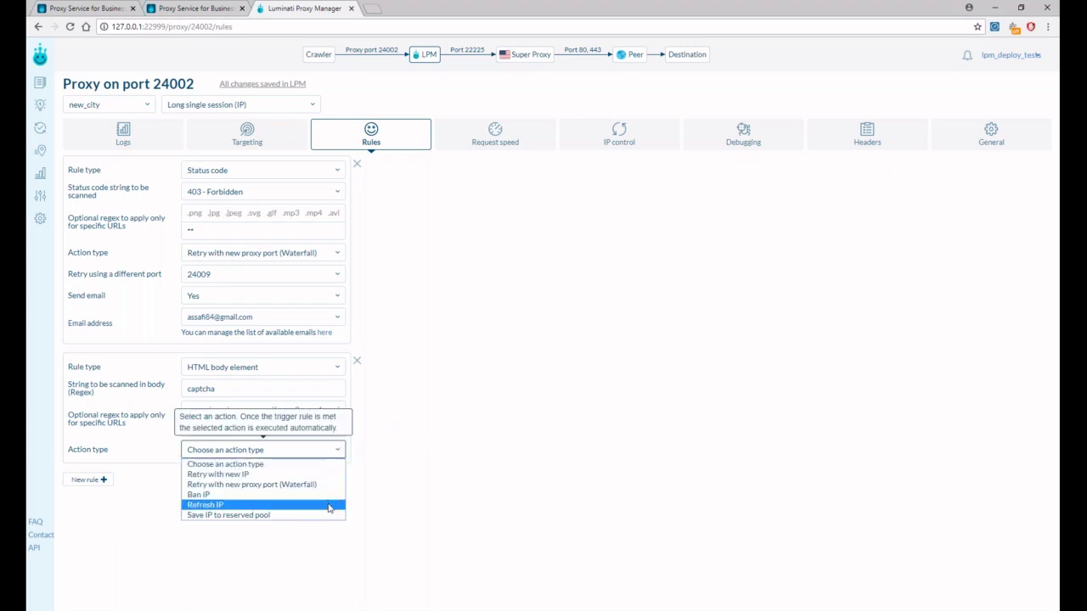
left_click(332, 505)
left_click(339, 452)
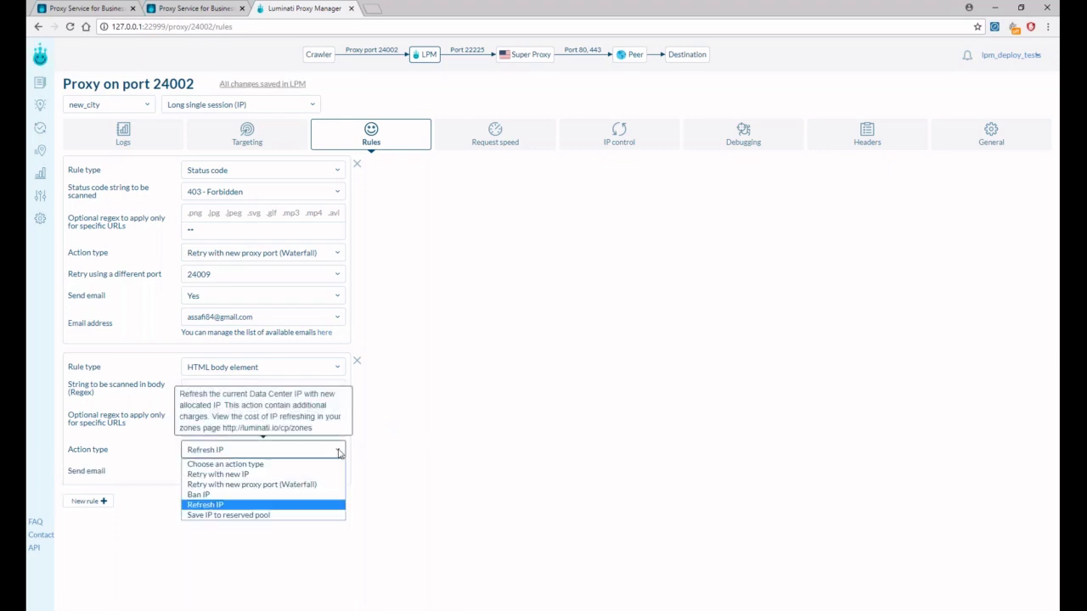
left_click(336, 474)
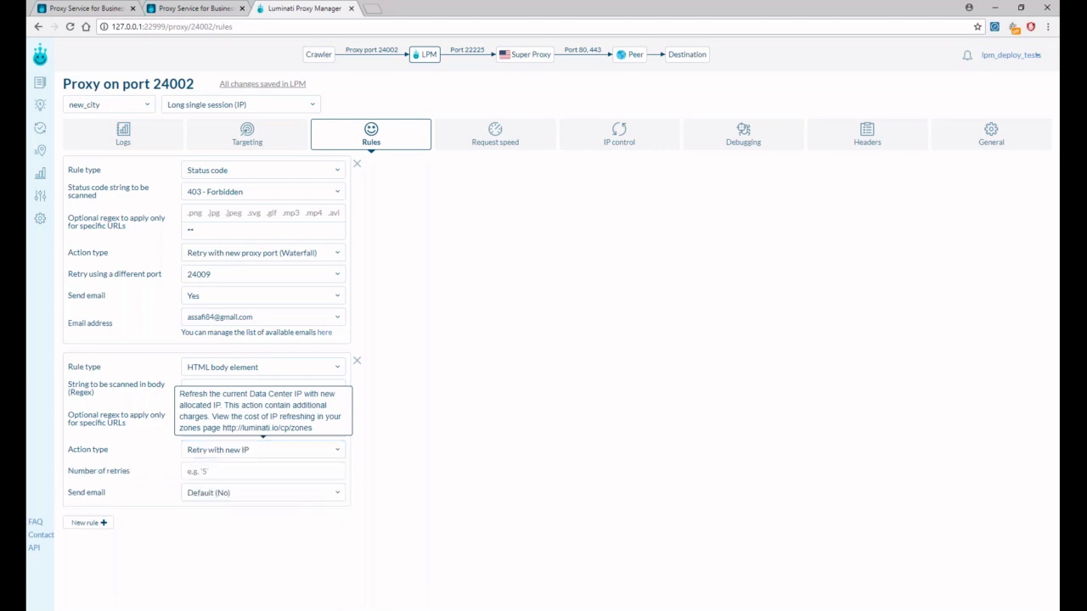
left_click(337, 471)
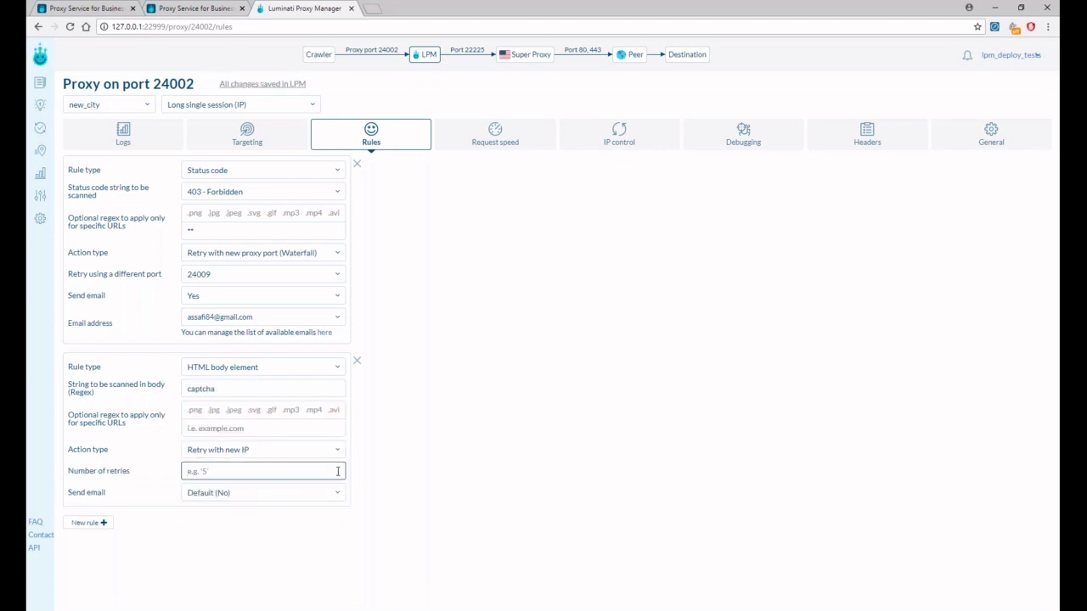
type("3")
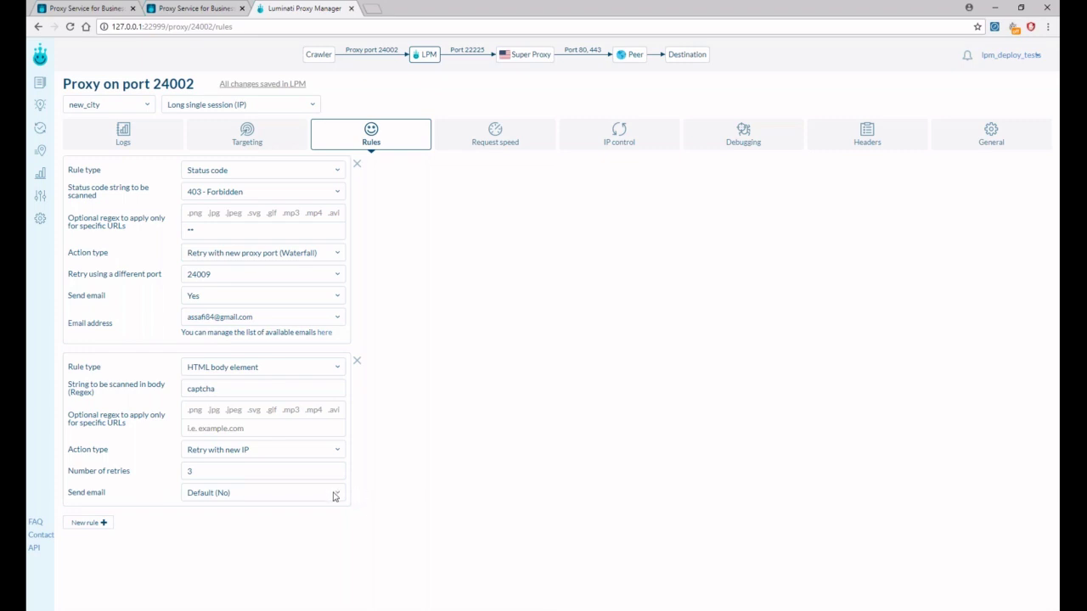
left_click(334, 496)
left_click(340, 528)
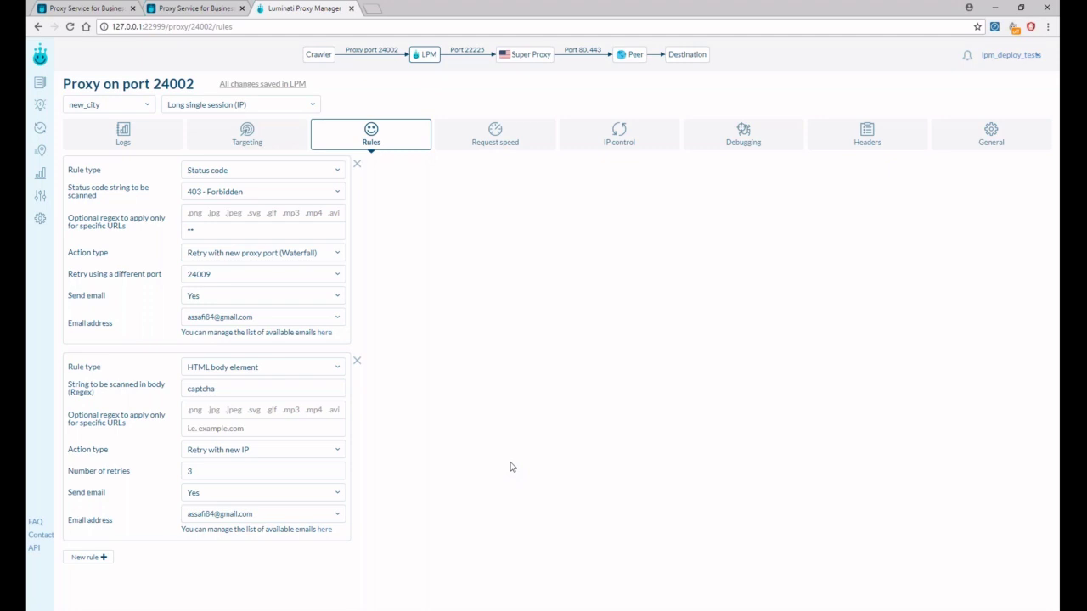
- In the port's IP control settings, set Keep-alive to 5 seconds
left_click(618, 146)
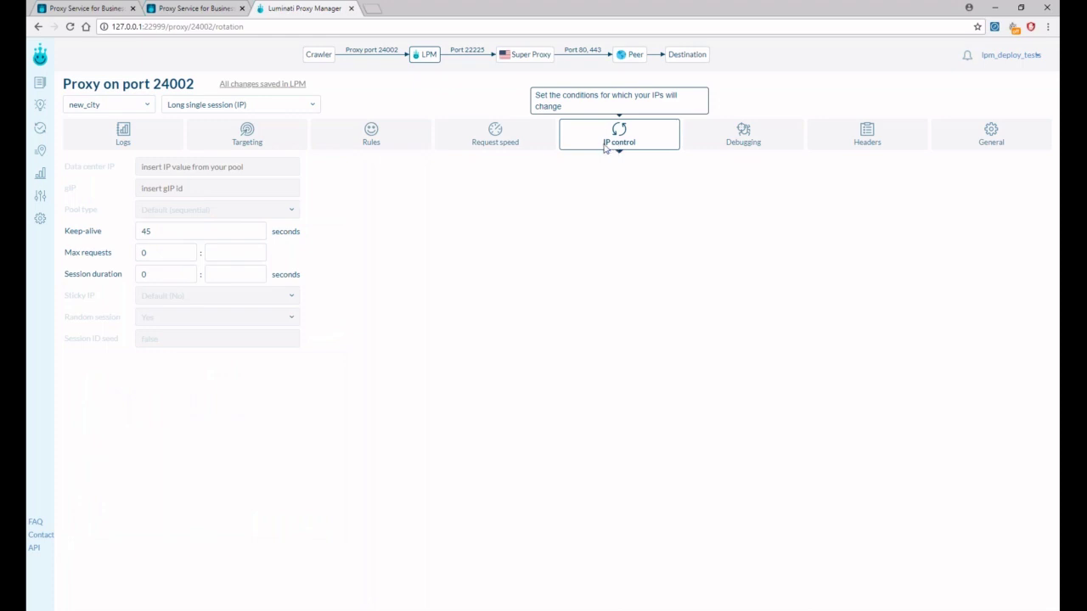
mouse_move(91, 231)
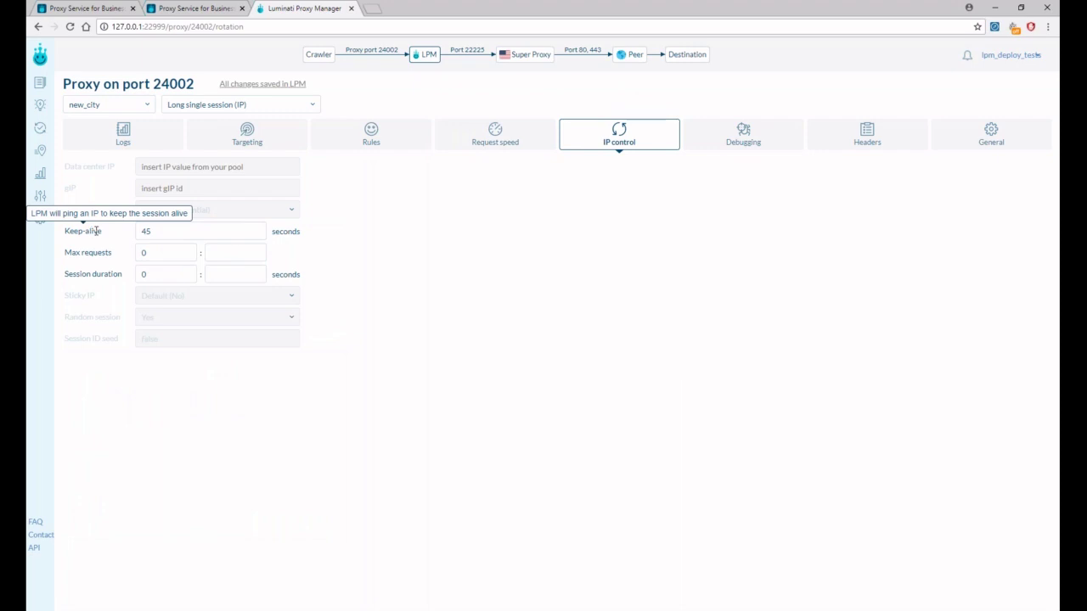
left_click(115, 235)
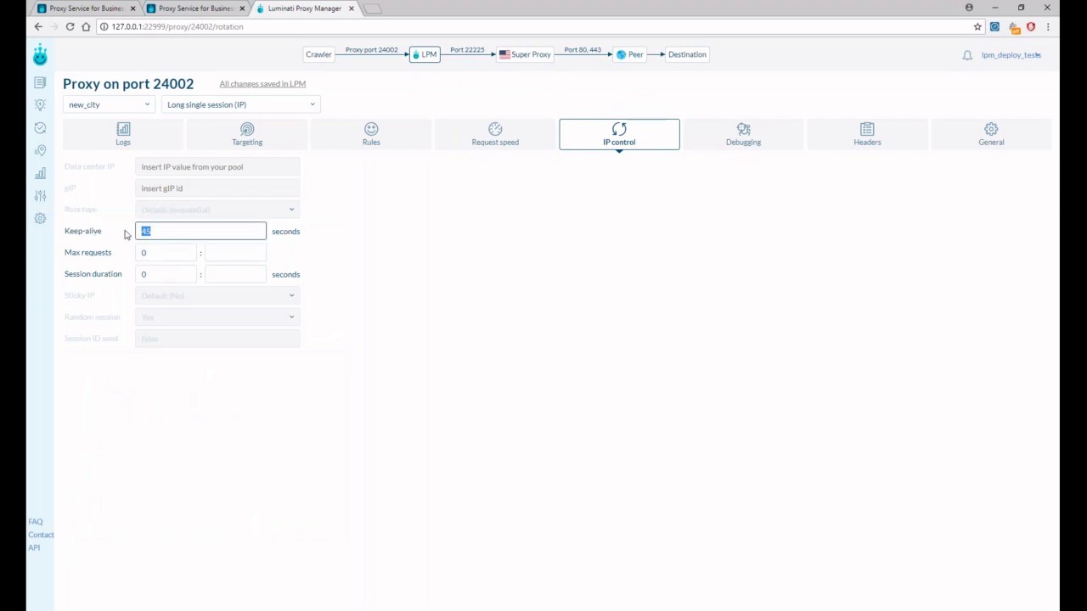
type("5")
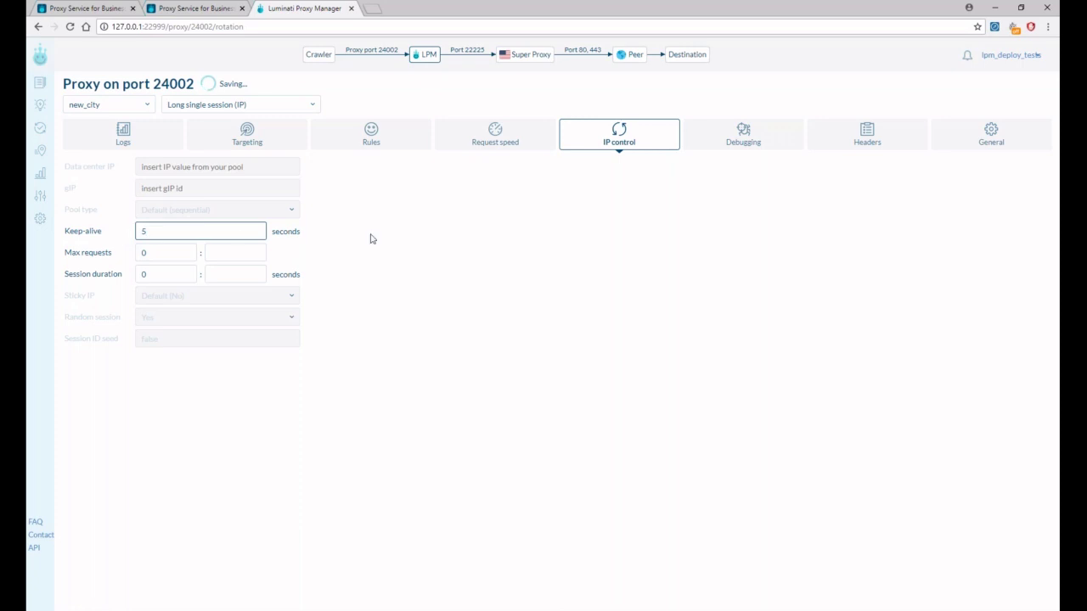
left_click(370, 238)
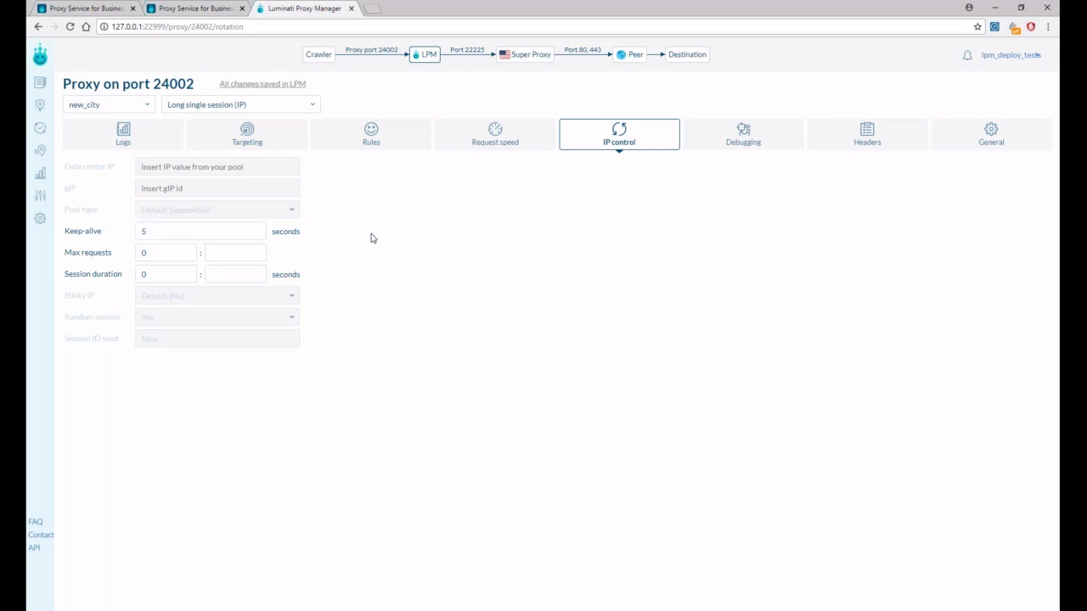
mouse_move(81, 229)
- In the port's header settings, set Random User-Agent to No and back to Yes, keeping Override headers at Yes
left_click(866, 137)
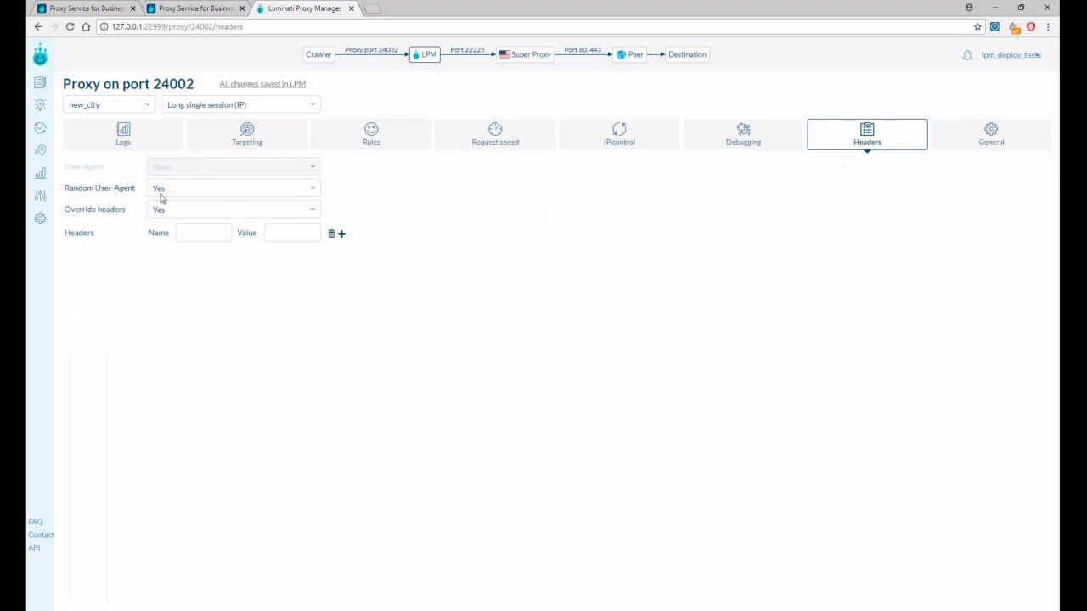
mouse_move(124, 186)
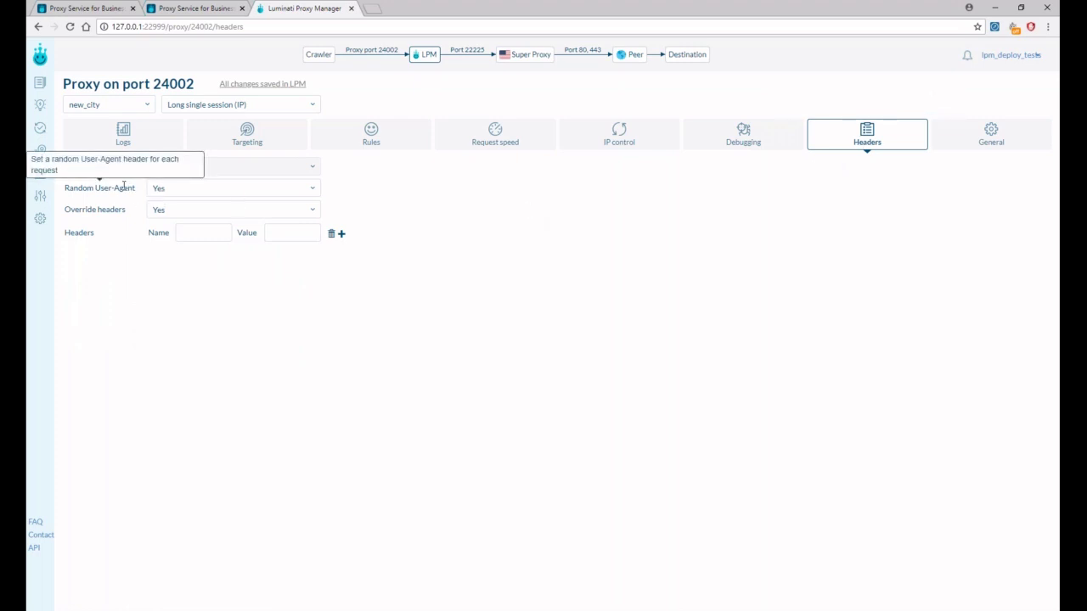
mouse_move(101, 164)
left_click(167, 188)
left_click(169, 203)
left_click(172, 210)
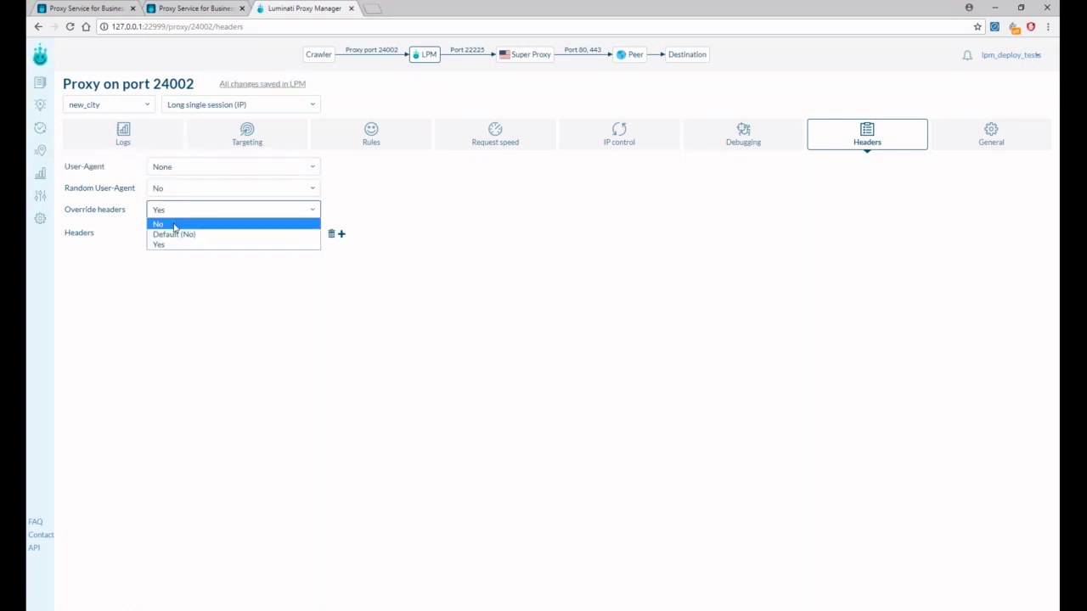
left_click(178, 195)
left_click(176, 222)
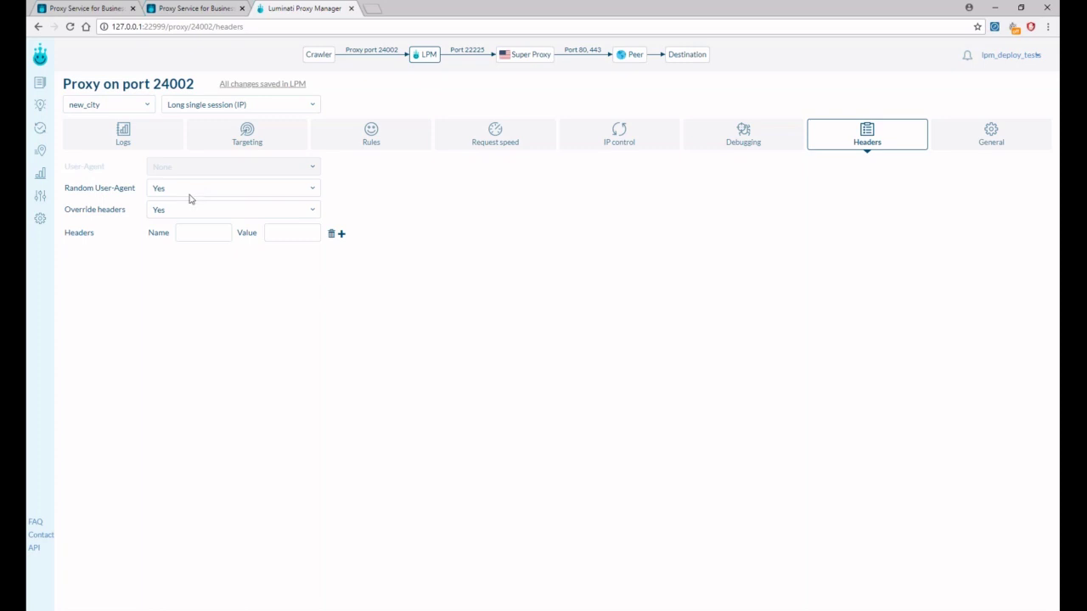
left_click(187, 214)
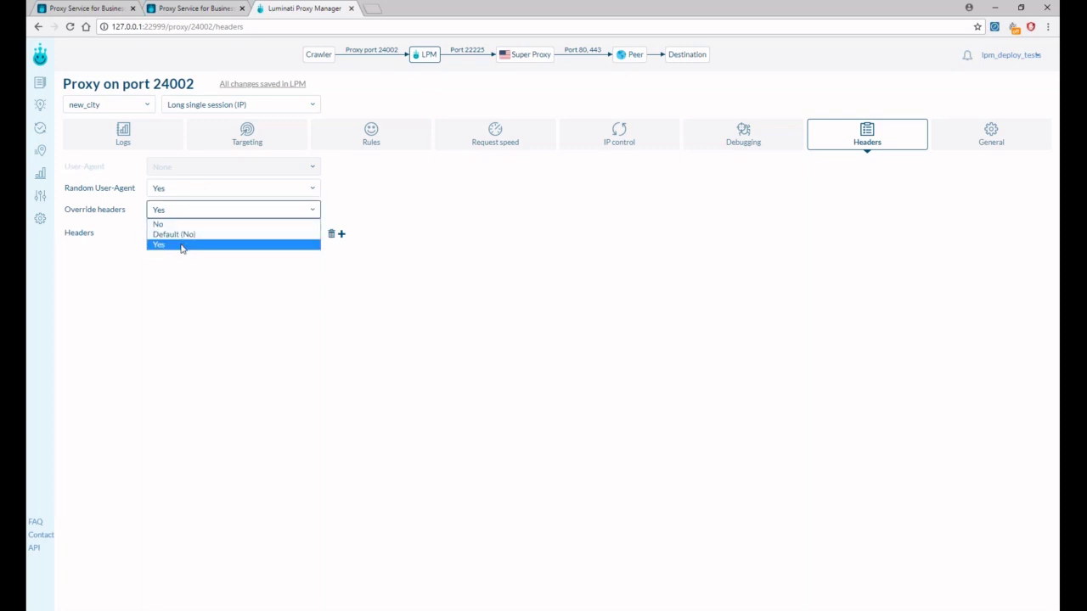
left_click(182, 246)
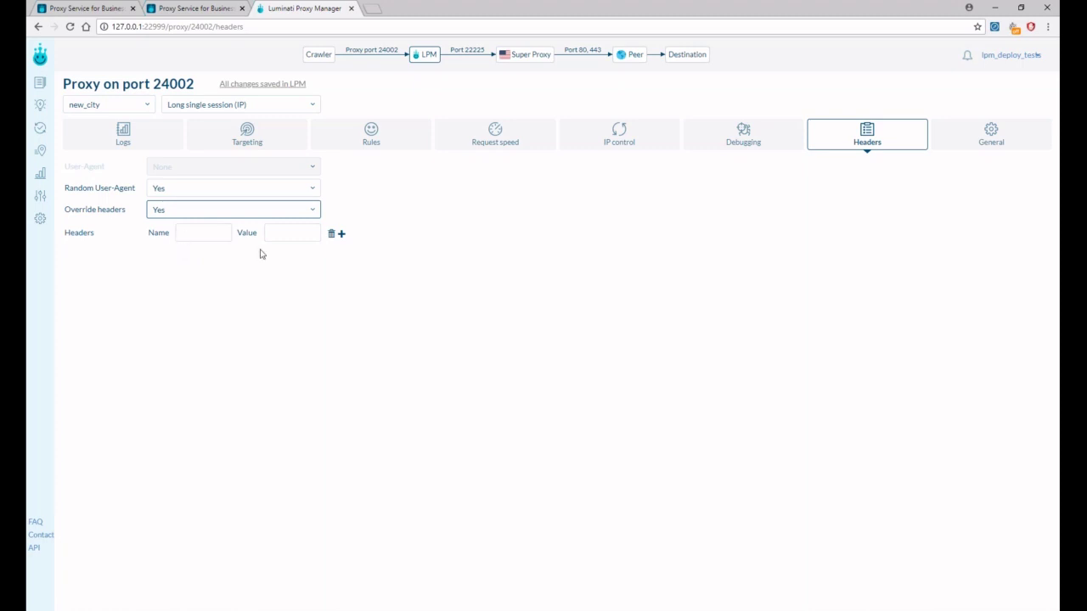
- Add two more blank custom header rows and go through the name and value fields without filling them
left_click(341, 233)
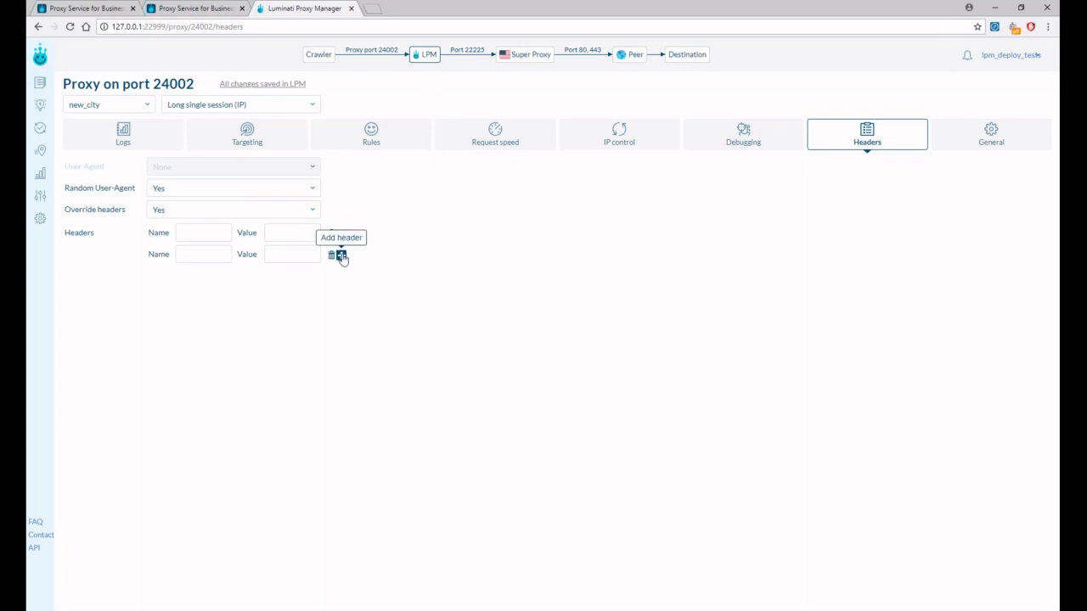
left_click(340, 254)
left_click(201, 235)
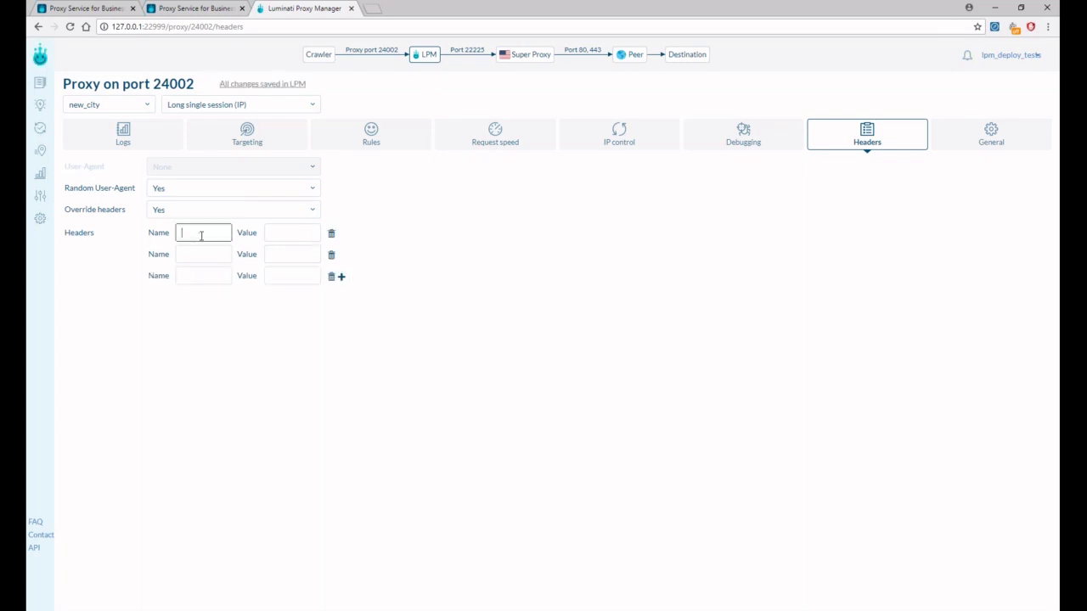
left_click(287, 235)
left_click(211, 255)
left_click(283, 253)
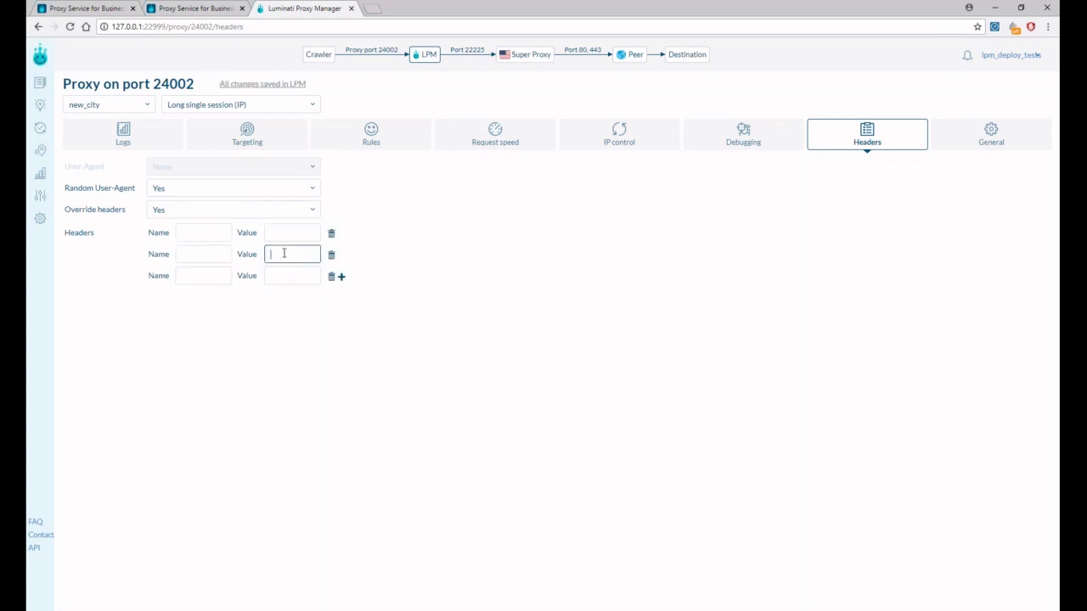
left_click(212, 277)
left_click(284, 275)
- Turn off Override headers and Random User-Agent, view the User-Agent choices, and set both options back to Yes
left_click(312, 211)
left_click(297, 226)
left_click(310, 188)
left_click(304, 203)
left_click(308, 170)
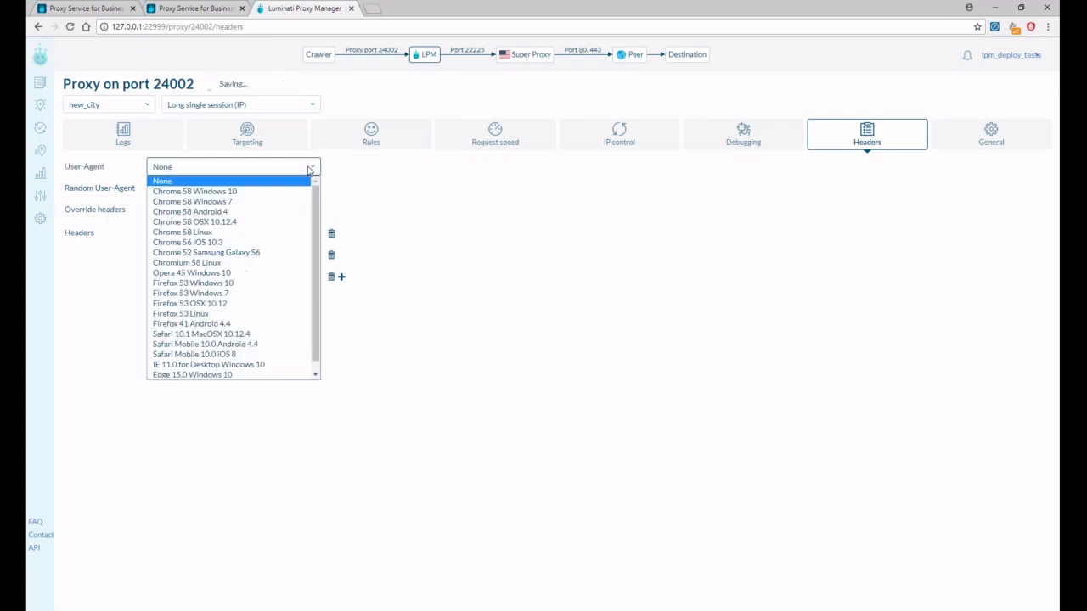
left_click(362, 173)
left_click(297, 193)
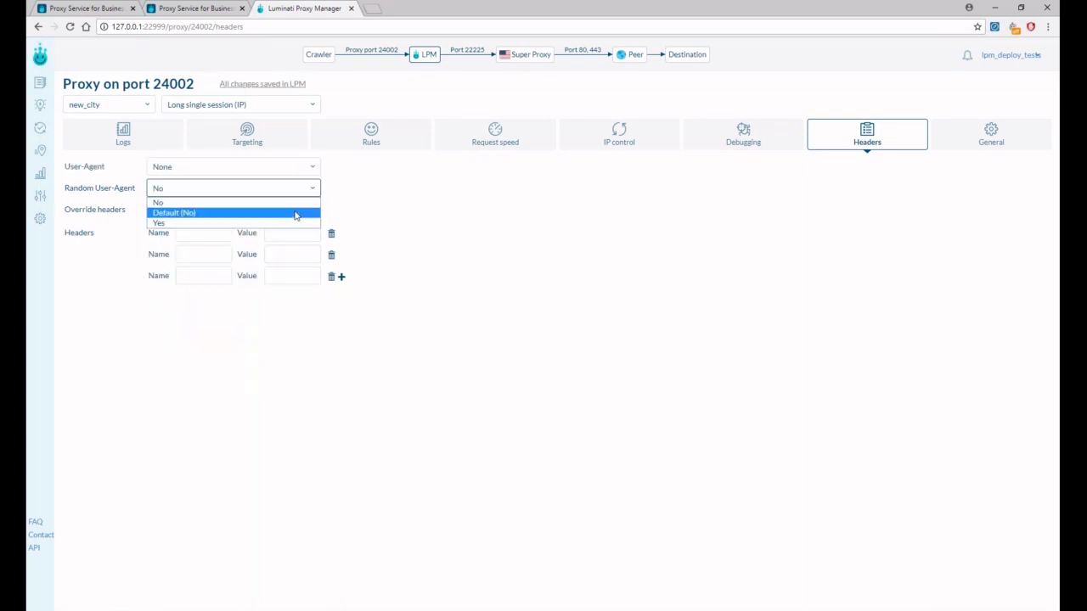
left_click(296, 223)
left_click(300, 212)
left_click(288, 244)
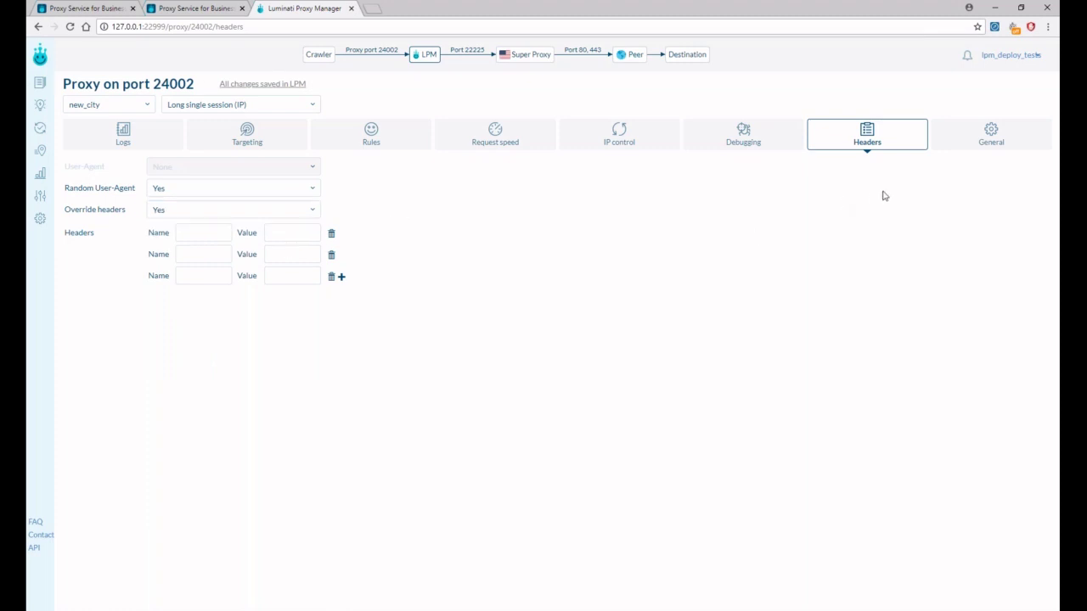
- In the port's general settings, choose Yes for Enable SSL logs
left_click(990, 134)
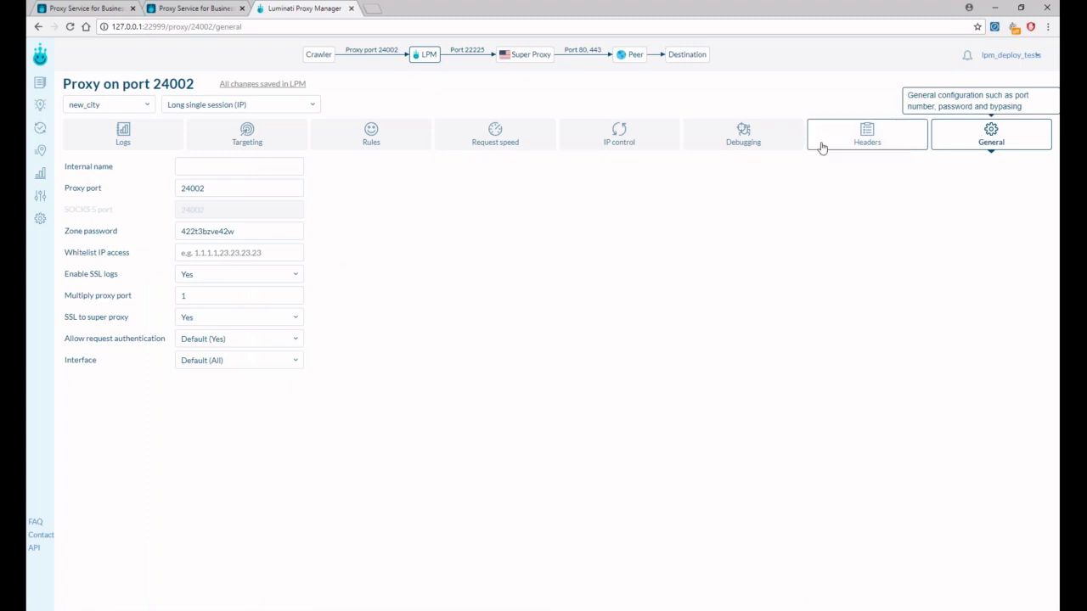
left_click(209, 276)
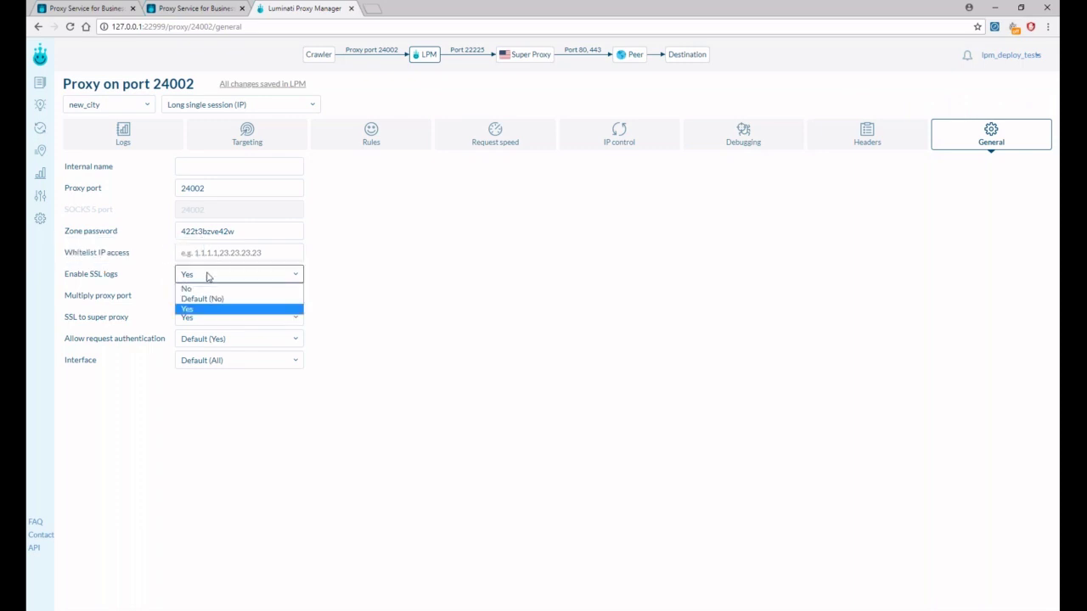
left_click(209, 312)
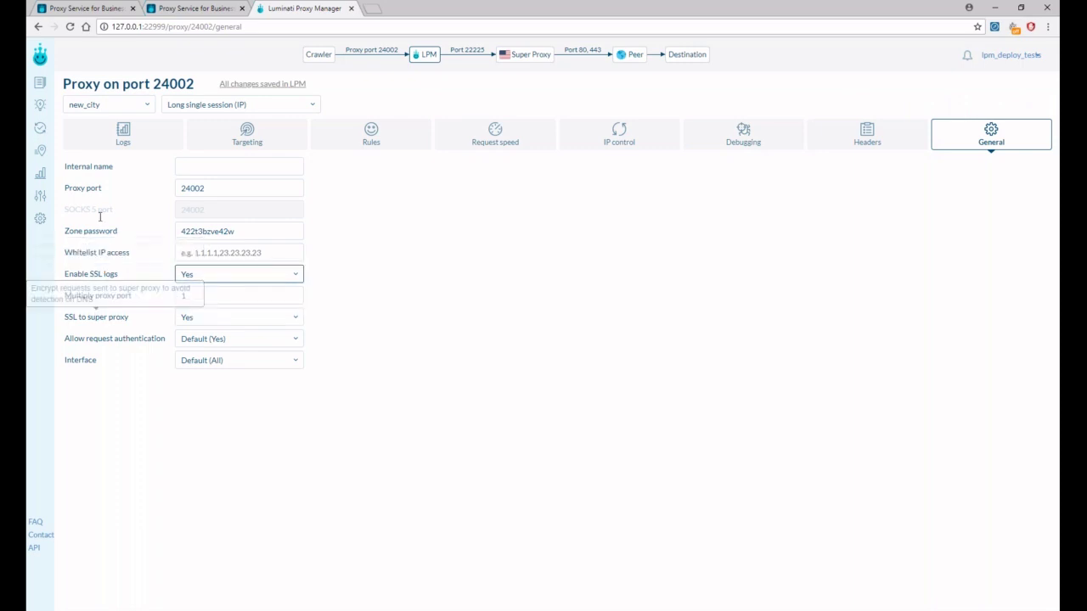
- From the proxies overview, read the instructions for enabling HTTPS request logging and debugging, dismiss them without enabling it, and look over the overview
left_click(40, 55)
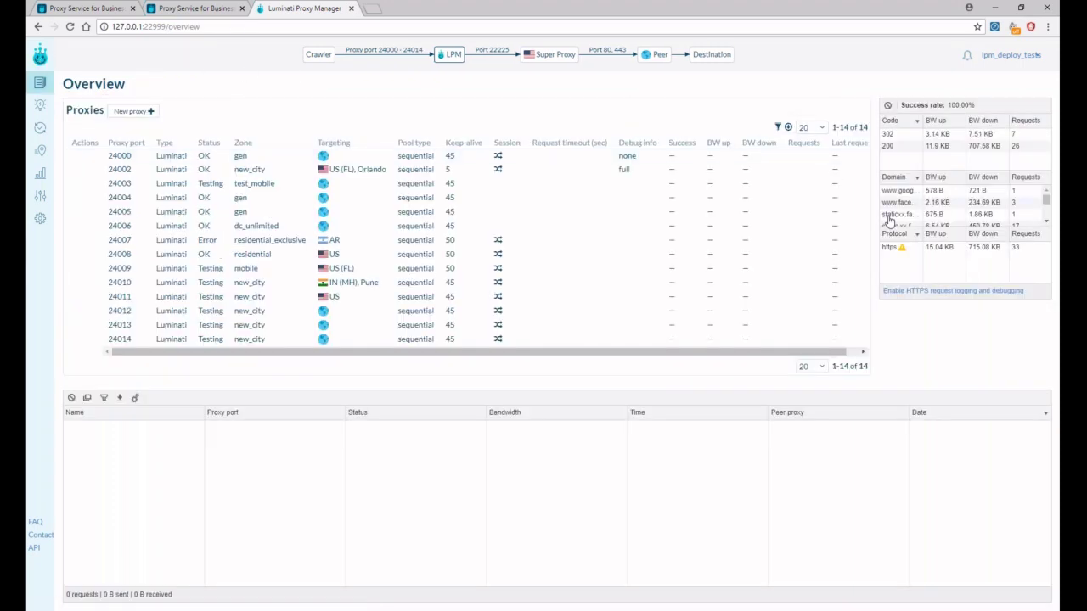
left_click(930, 293)
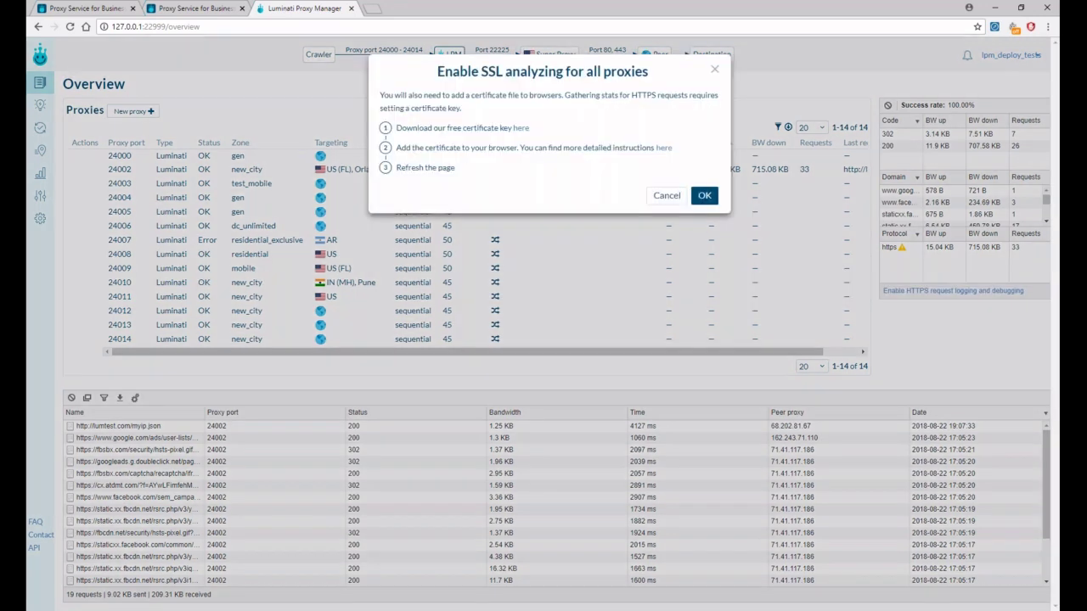
left_click(667, 195)
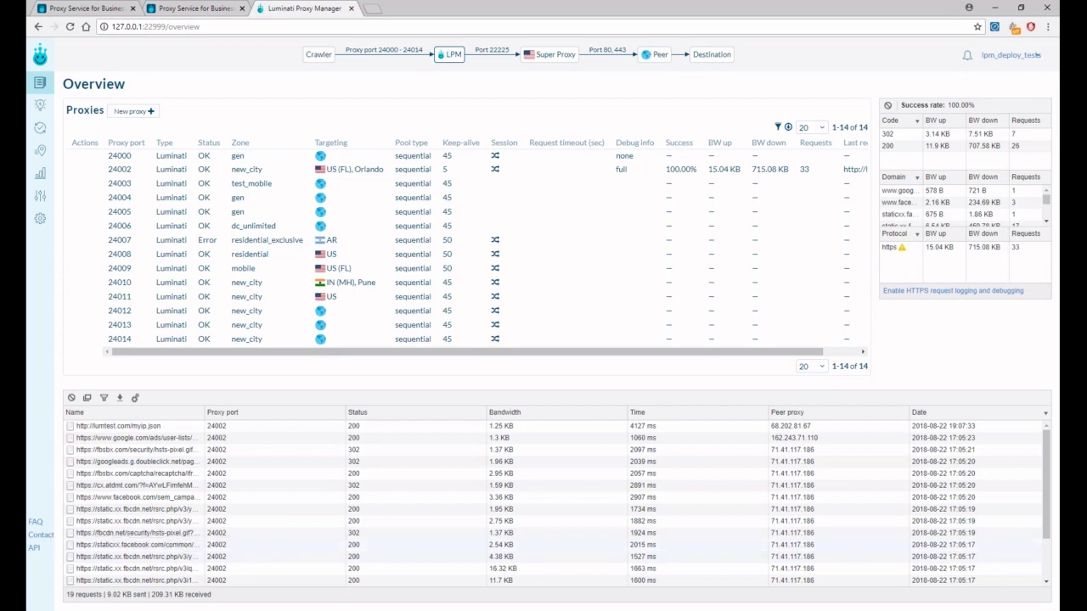
scroll(183, 556, "down", 3)
scroll(556, 502, "up", 3)
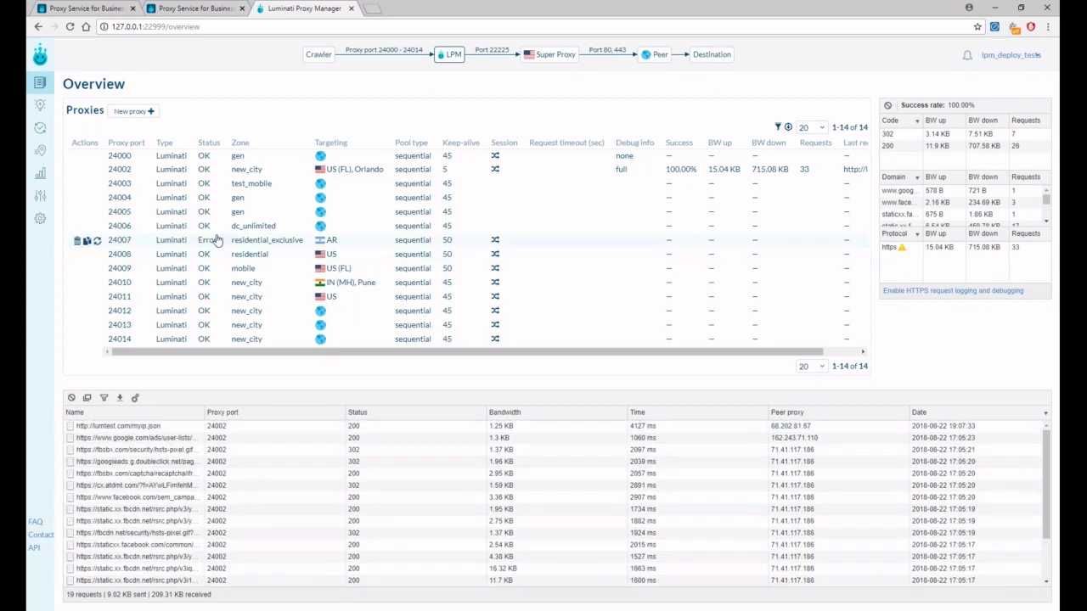
left_click(280, 172)
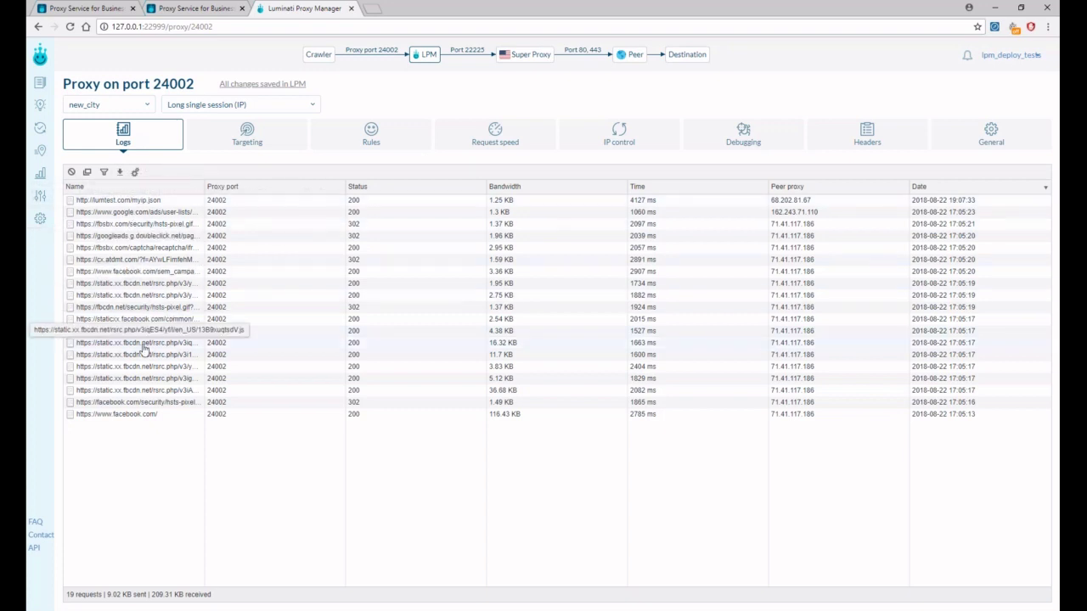
left_click(149, 263)
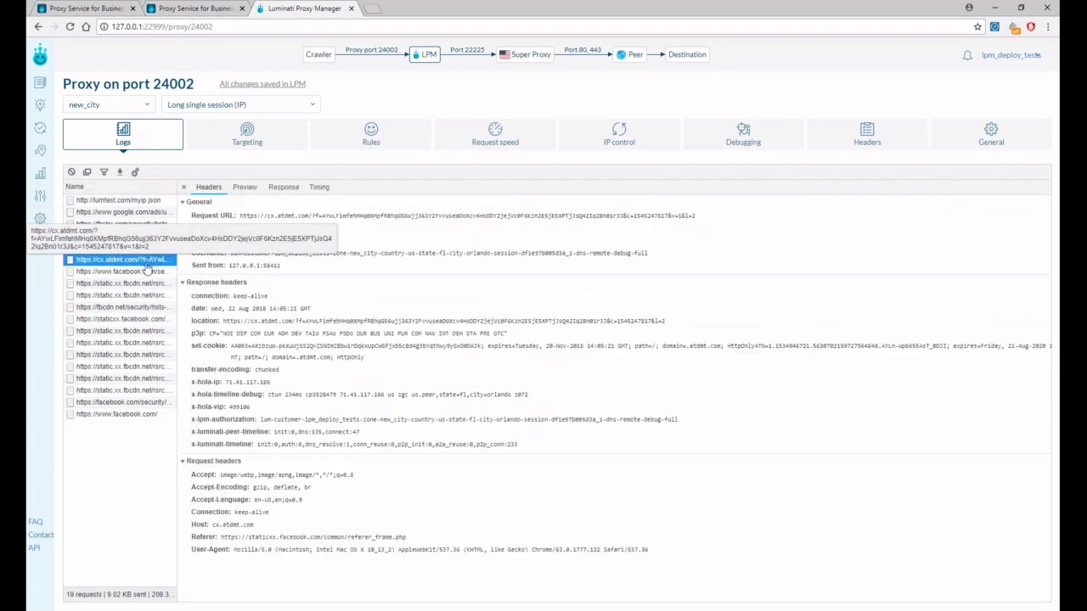
left_click(149, 273)
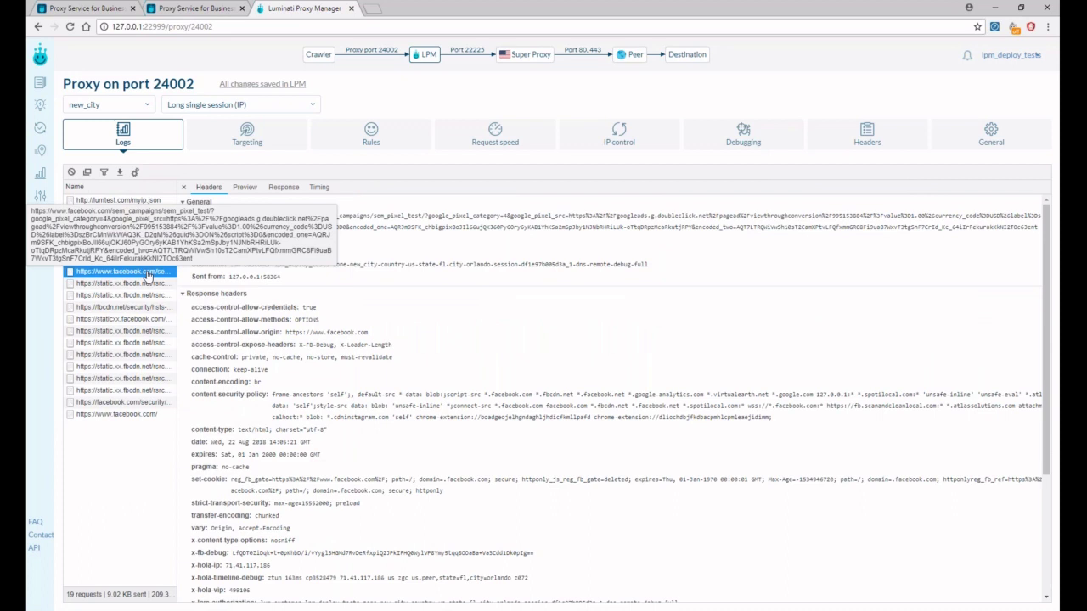
left_click(146, 285)
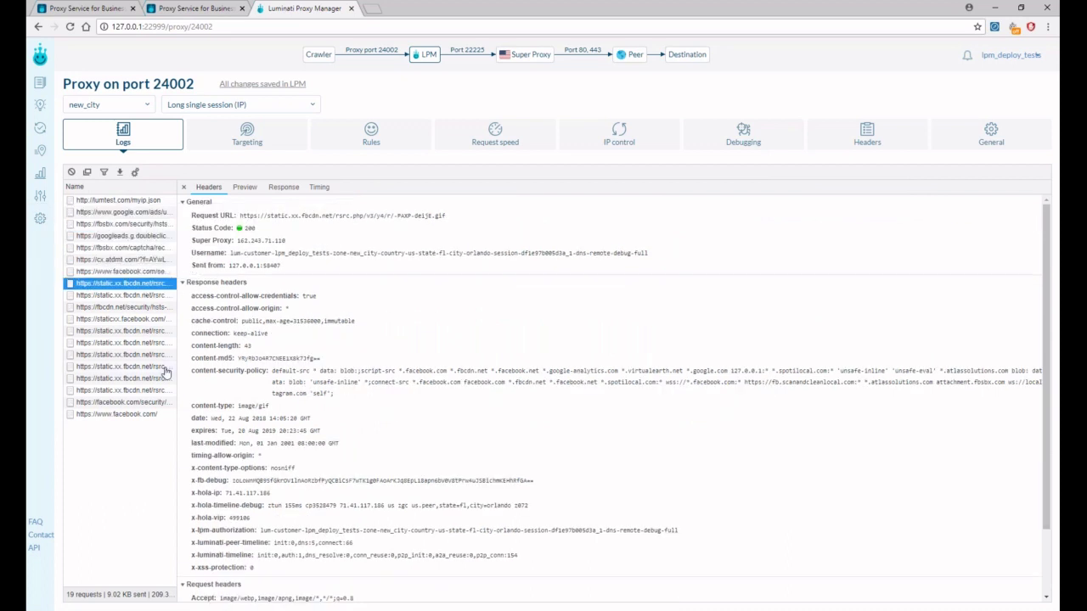
left_click(162, 368)
- Preview the selected fbcdn request's content, return to its headers, and examine the response and request headers of the googleads.g.doubleclick request
left_click(244, 187)
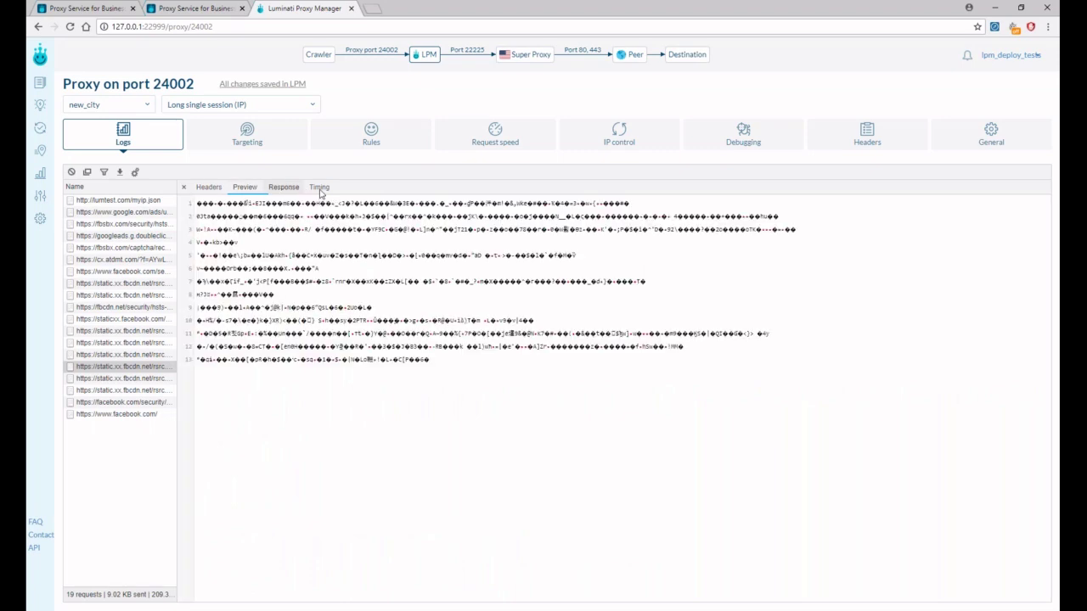
left_click(218, 187)
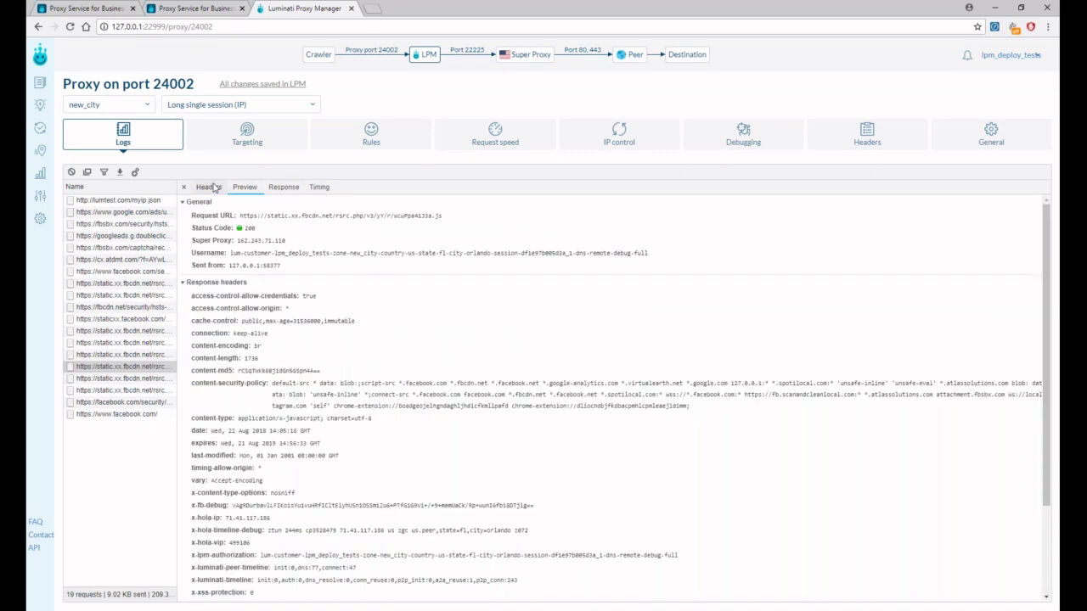
left_click(127, 237)
scroll(420, 446, "down", 1)
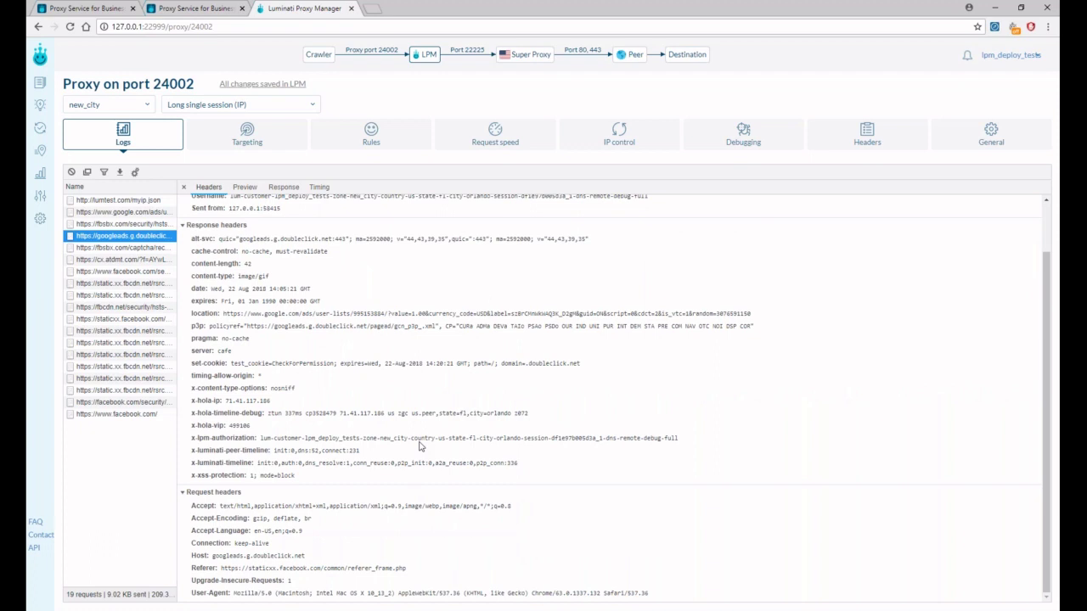
- Return to the proxies overview, then switch to the Luminati website's control panel and open its Proxy manager installation page
left_click(40, 57)
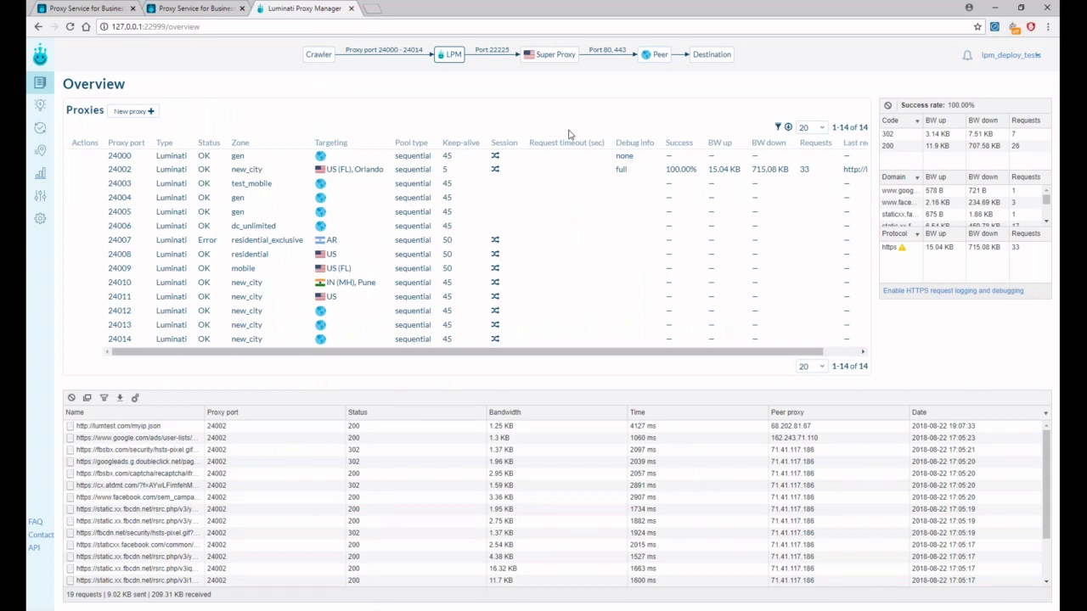
left_click(60, 7)
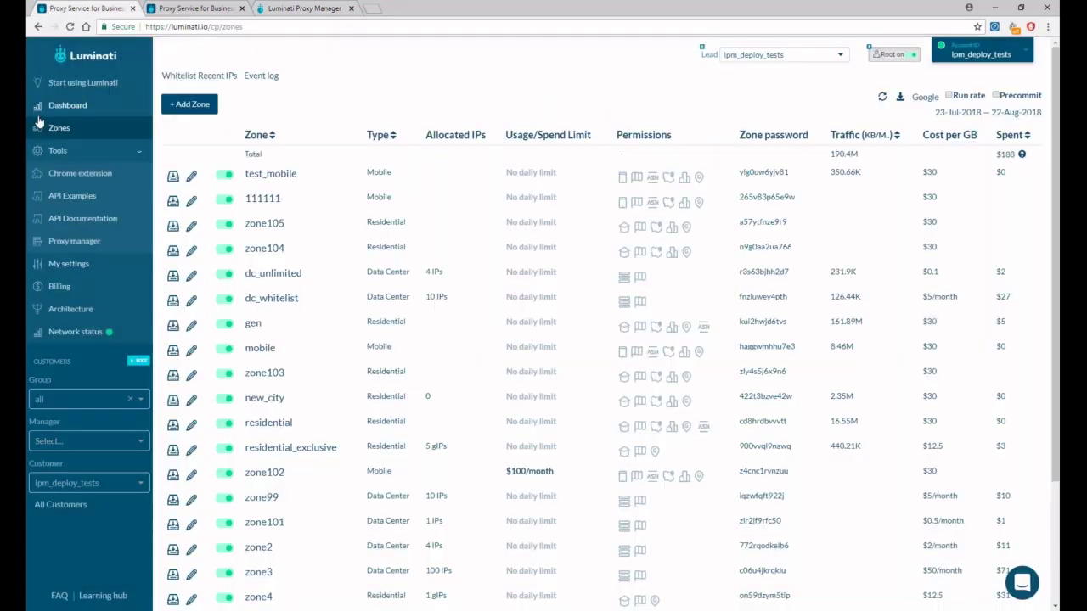
left_click(74, 241)
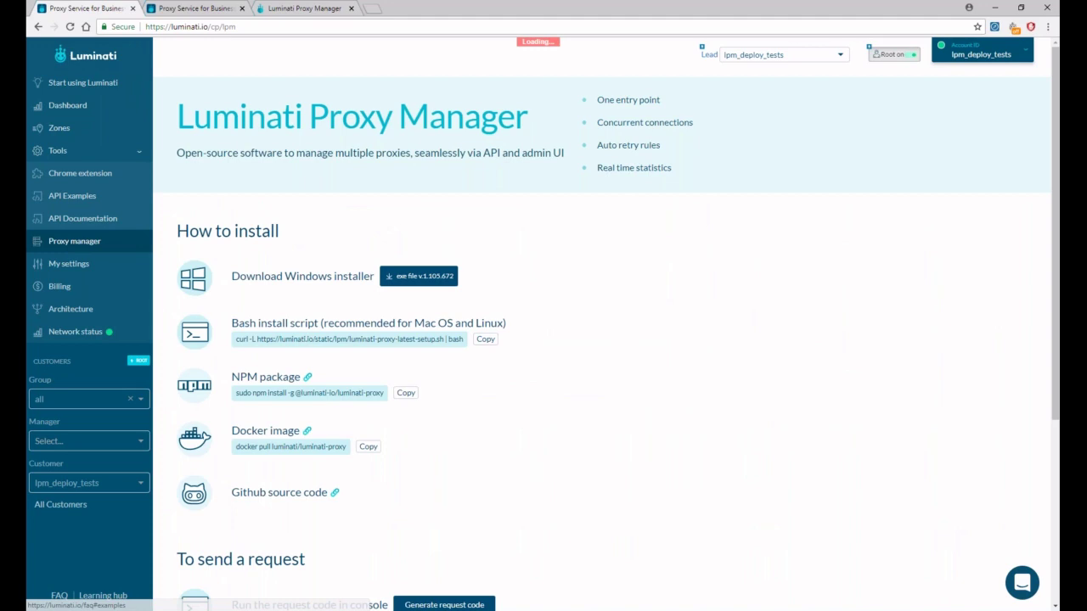